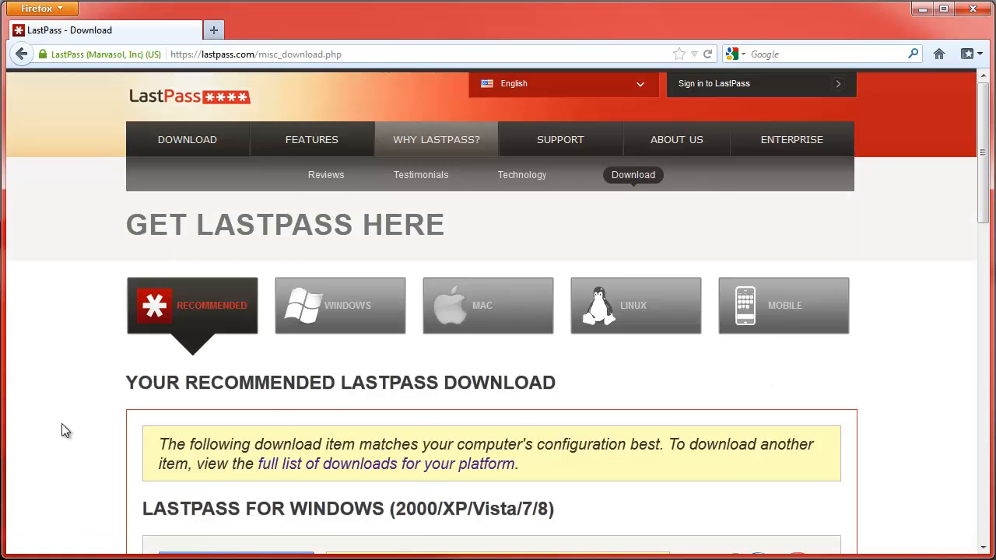
Step: Download the 32-bit LastPass Universal Windows Installer and save lastpass(1).exe to disk
scroll(65, 431, "down", 3)
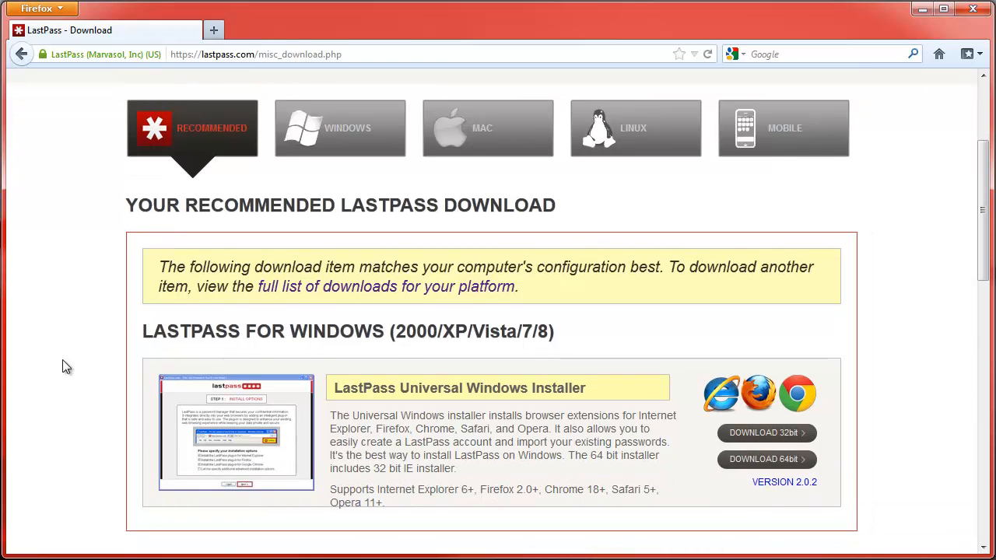
scroll(67, 363, "down", 2)
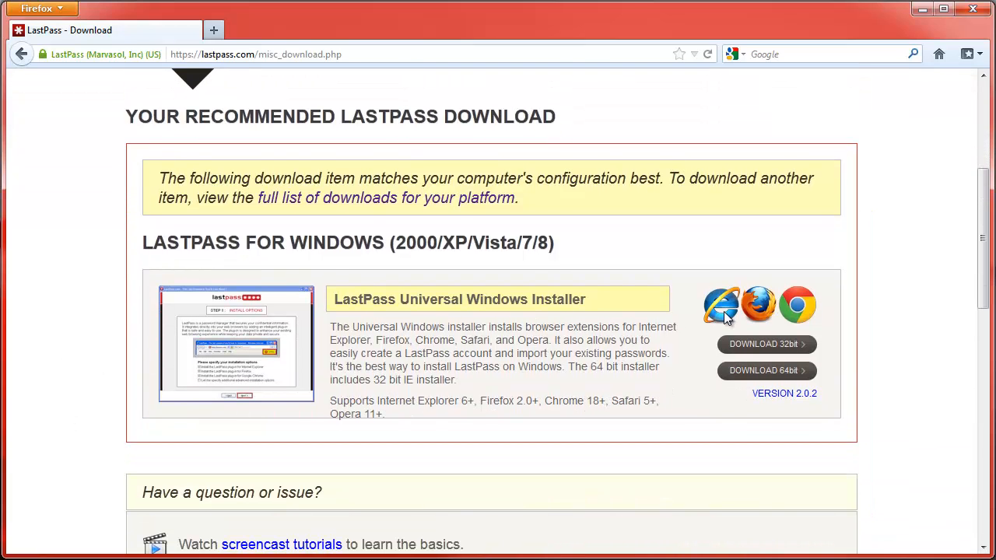
left_click(772, 346)
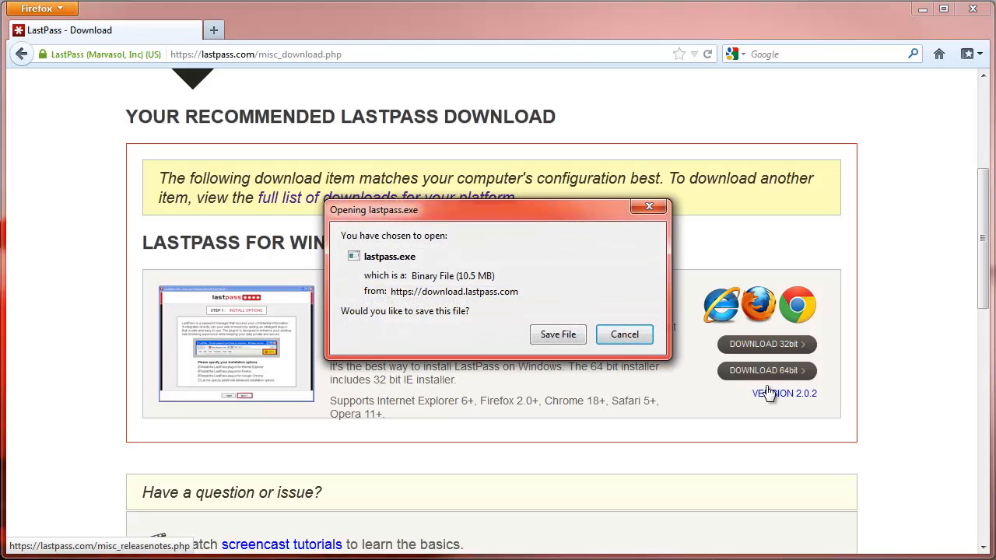
left_click(558, 335)
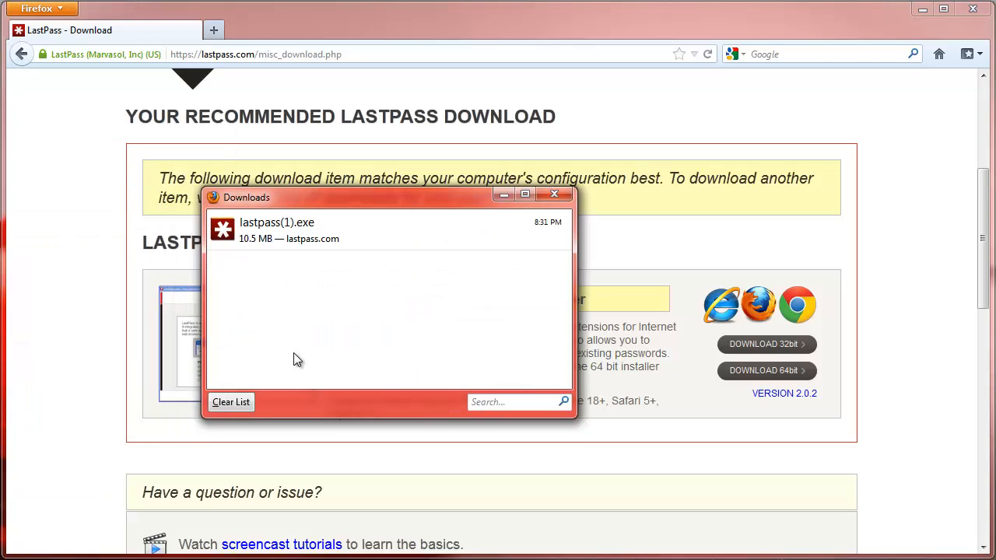
Step: Run the downloaded lastpass(1).exe installer and continue past its introduction page
double_click(351, 231)
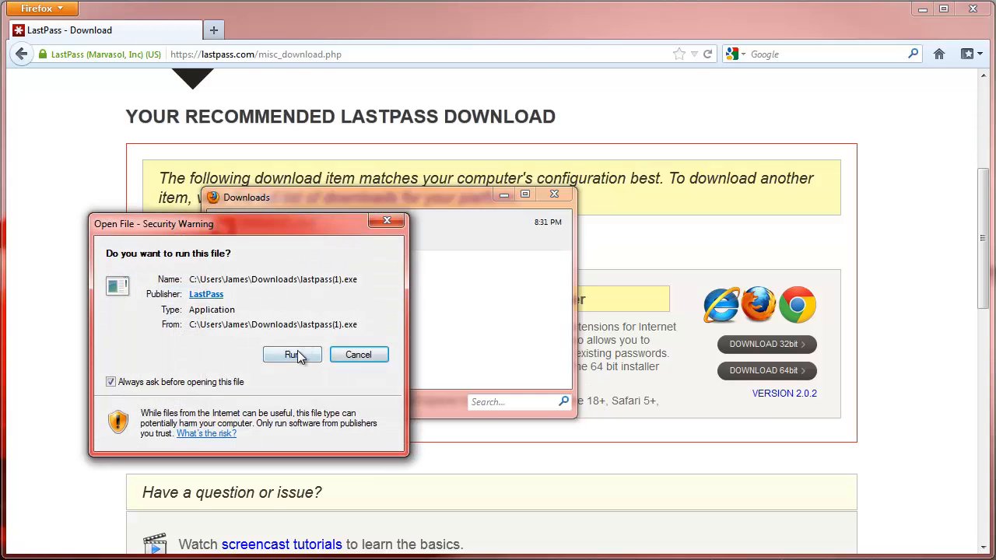
left_click(297, 355)
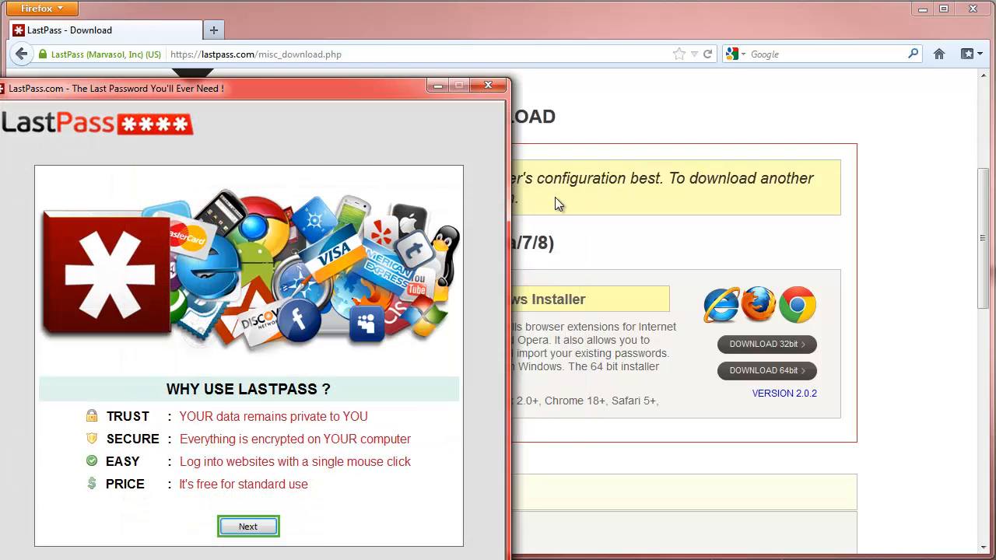
left_click_drag(391, 88, 507, 33)
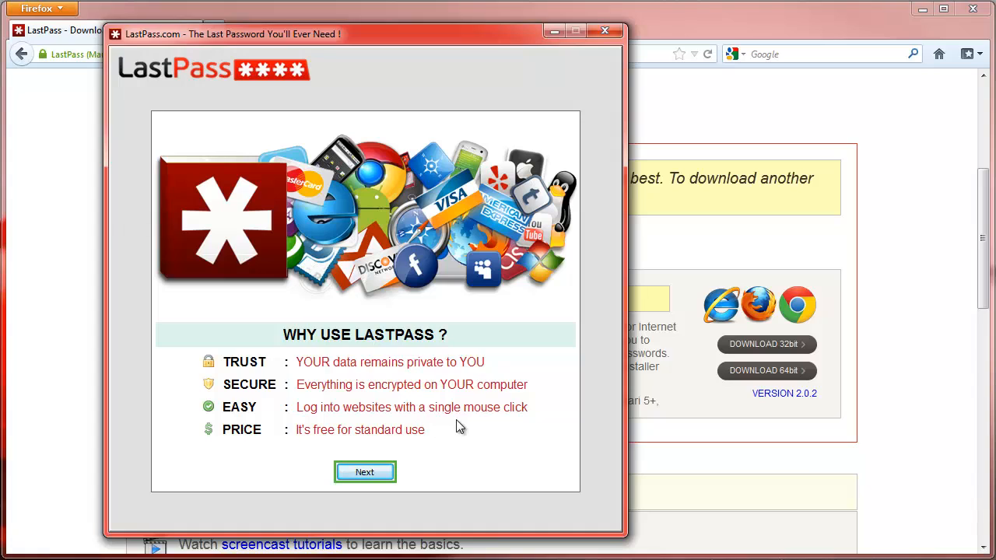
left_click(363, 471)
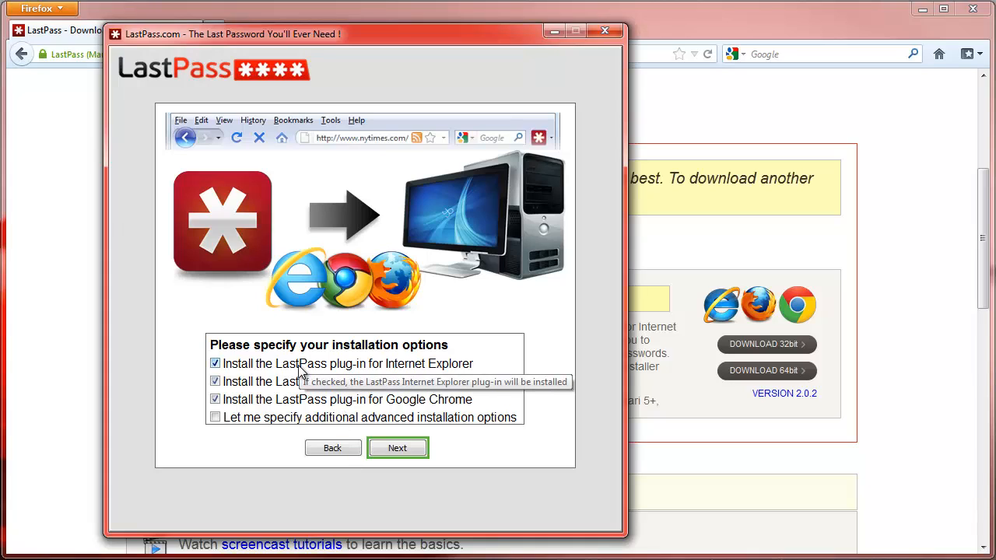
Step: Uncheck the Internet Explorer and Chrome plug-ins, installing only the Firefox plug-in
left_click(215, 364)
left_click(214, 399)
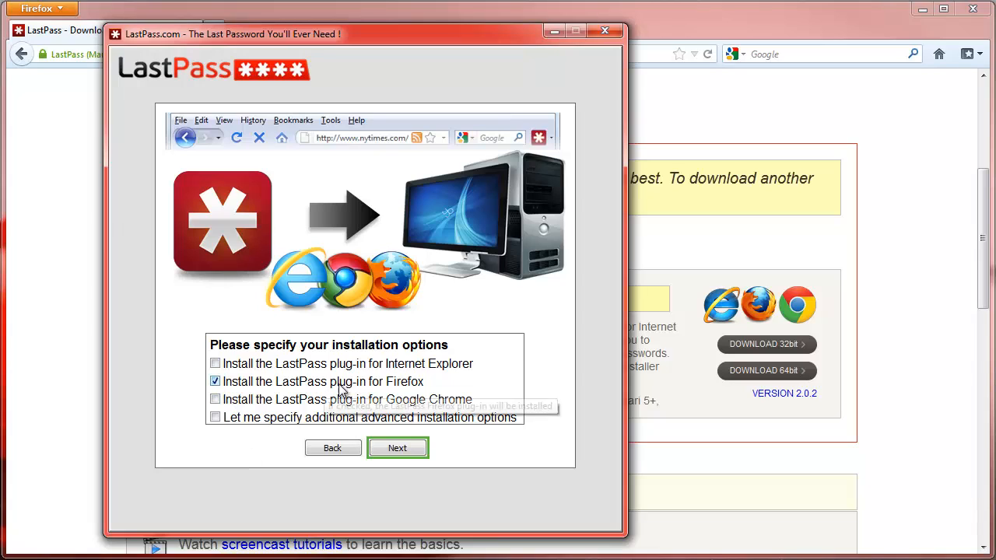
left_click(398, 448)
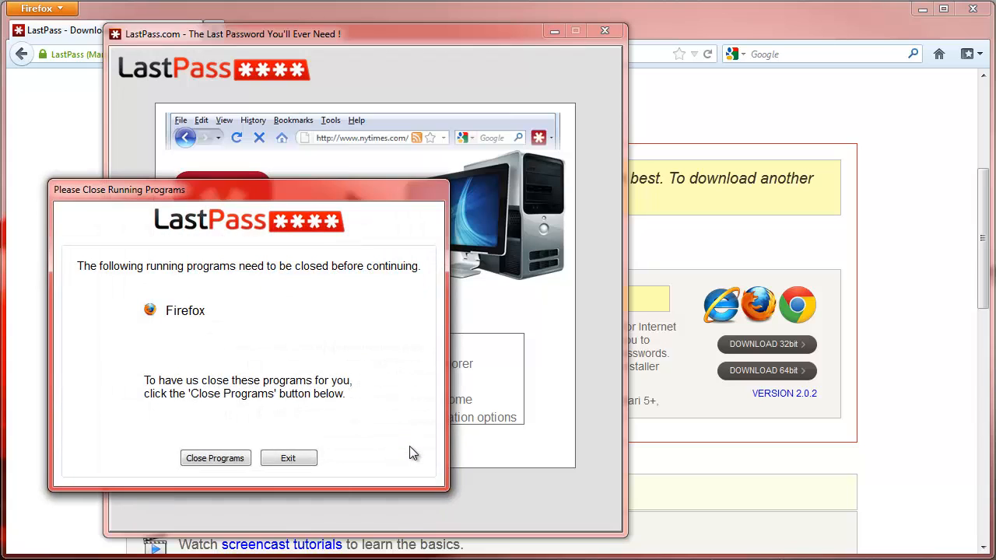
Step: Let the installer close Firefox, then choose to create a new LastPass account
left_click(213, 460)
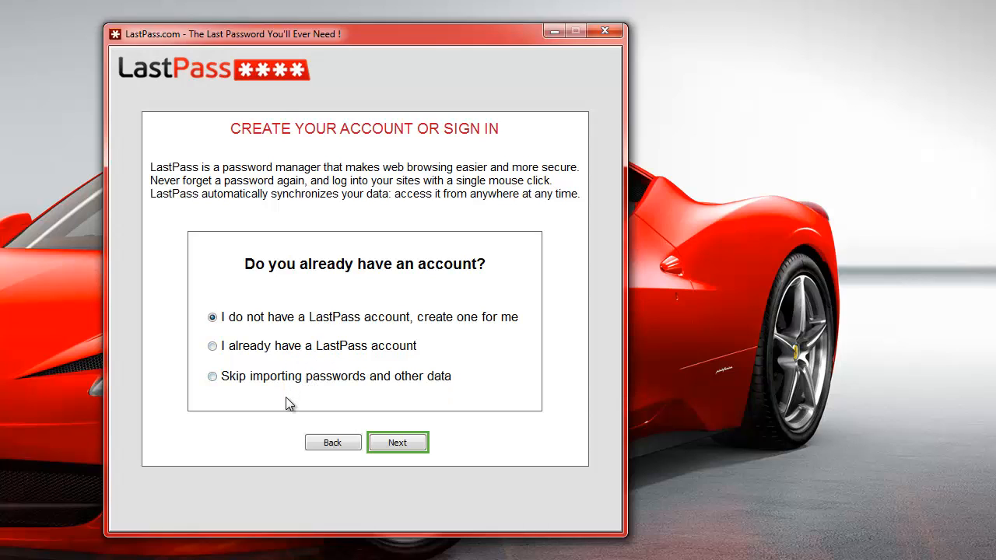
left_click(400, 442)
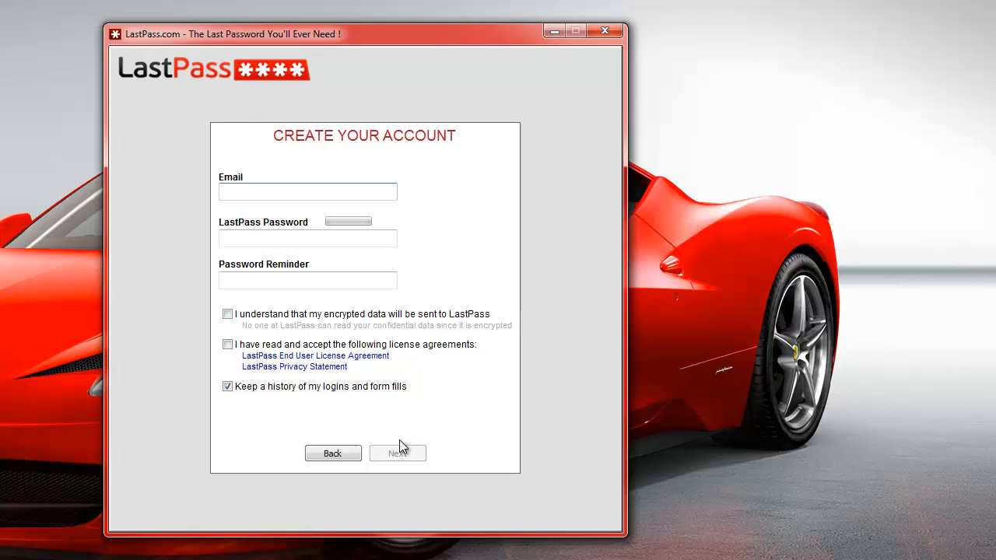
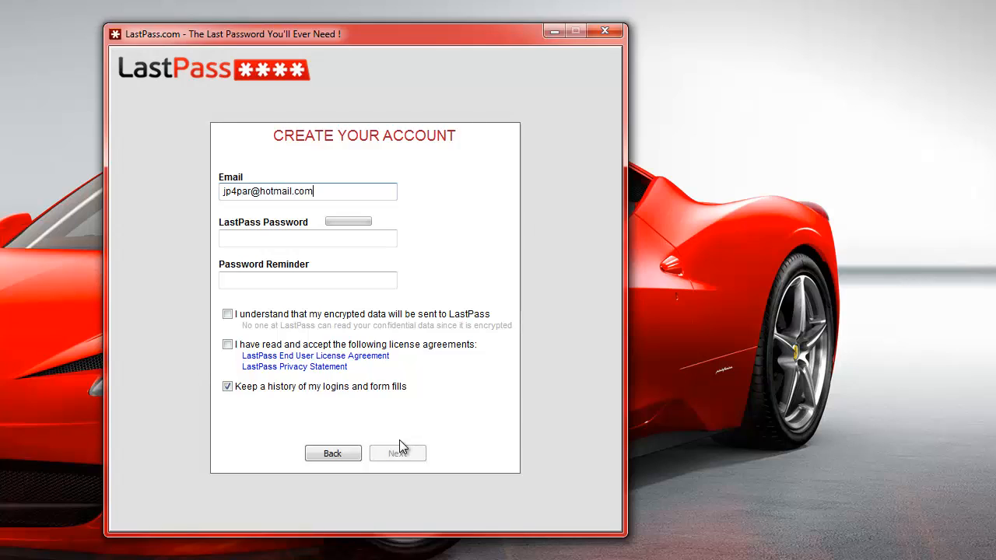
Step: Enter the account e-mail, master password and a password reminder, accept both agreements, and submit
key("Tab")
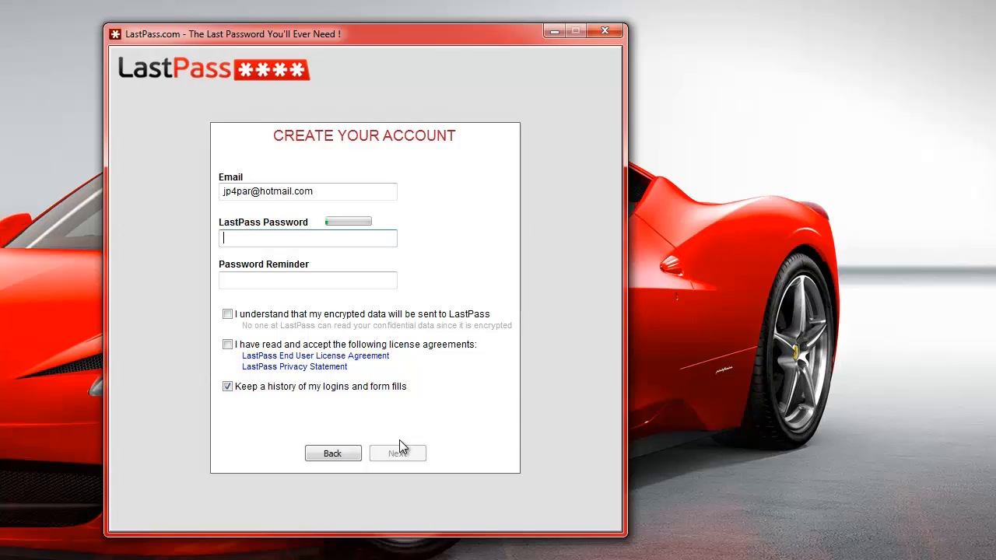
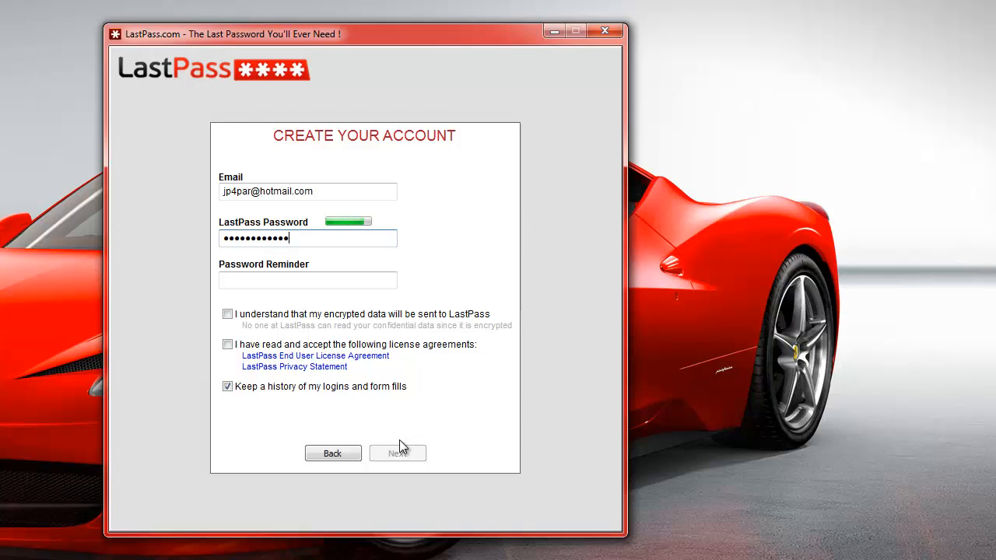
key("Tab")
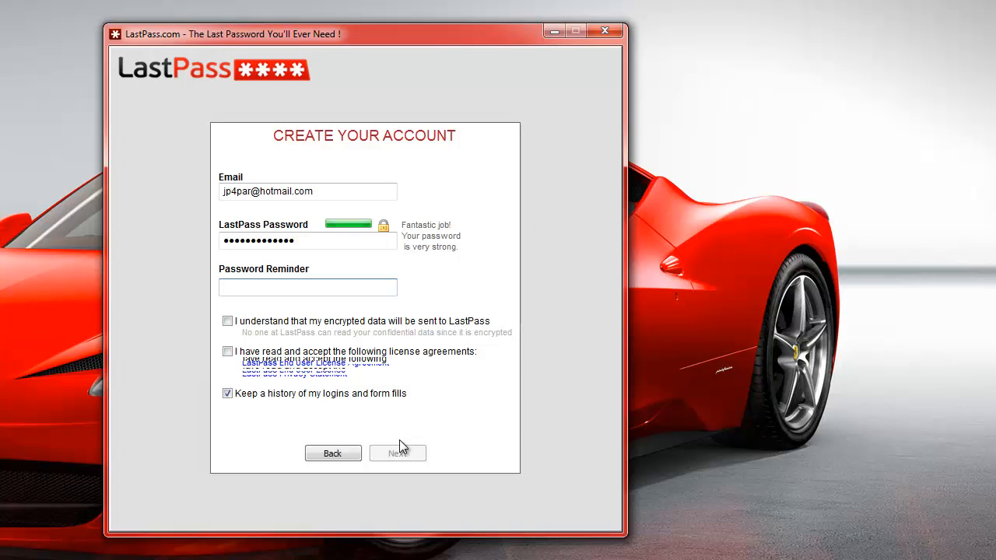
left_click(228, 321)
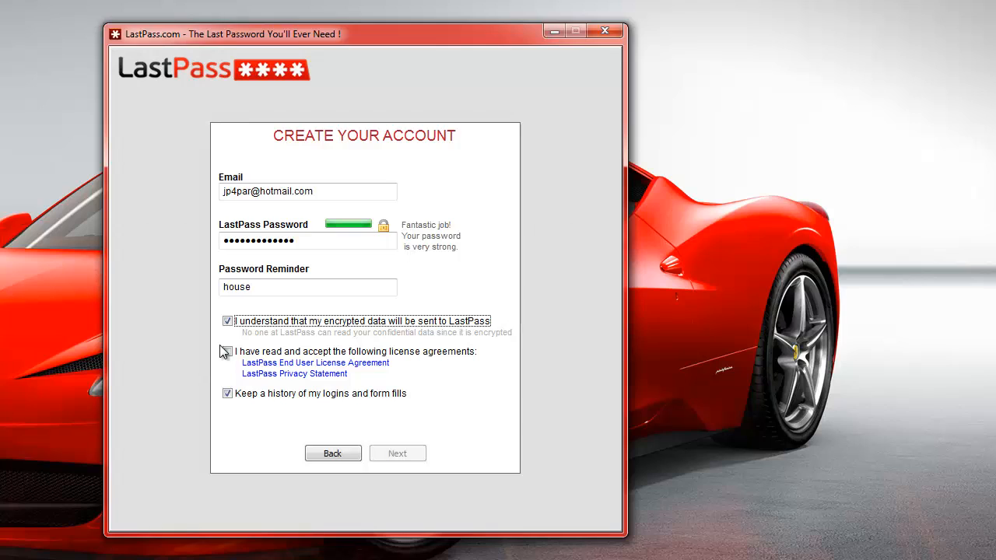
left_click(226, 352)
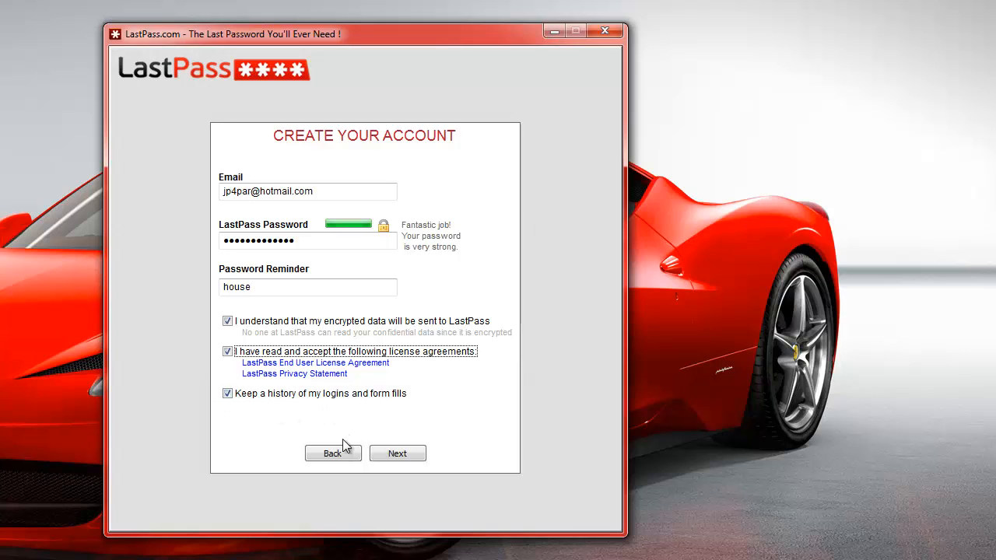
left_click(397, 455)
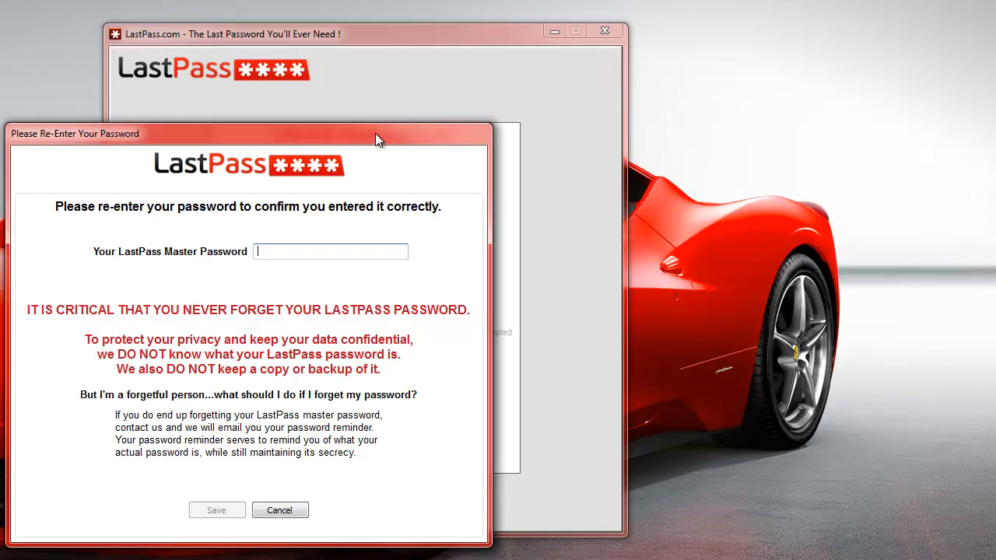
Step: Re-type the master password in the Re-Enter Password confirmation prompt
left_click_drag(374, 133, 430, 110)
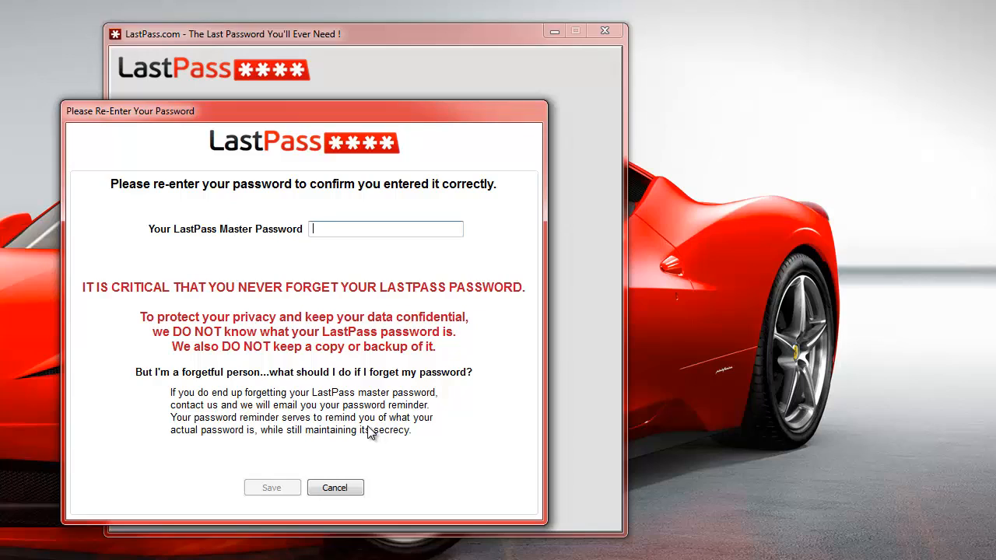
type("•••••••••••")
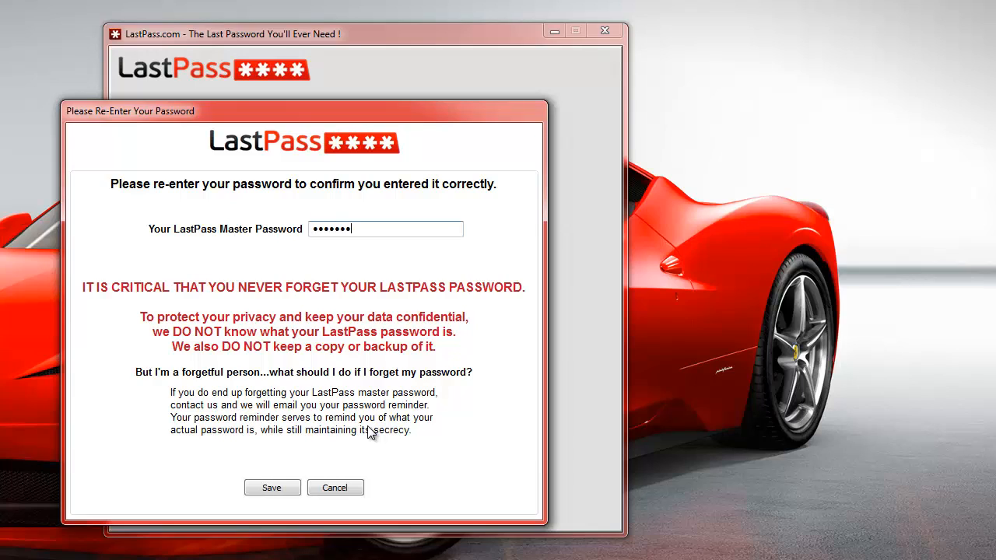
type("••")
Step: Save the password, choose 'No, do not import', and complete the installation
left_click(268, 485)
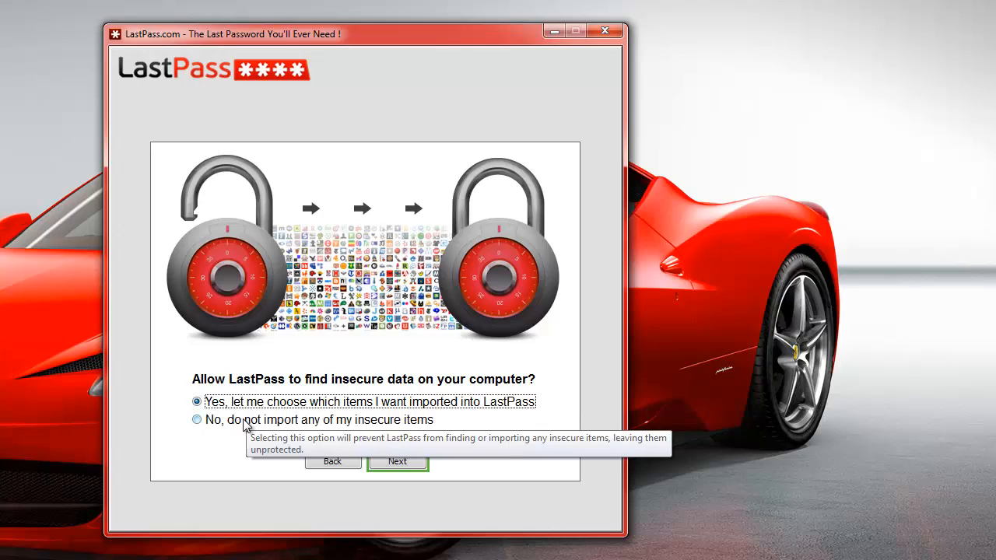
left_click(245, 424)
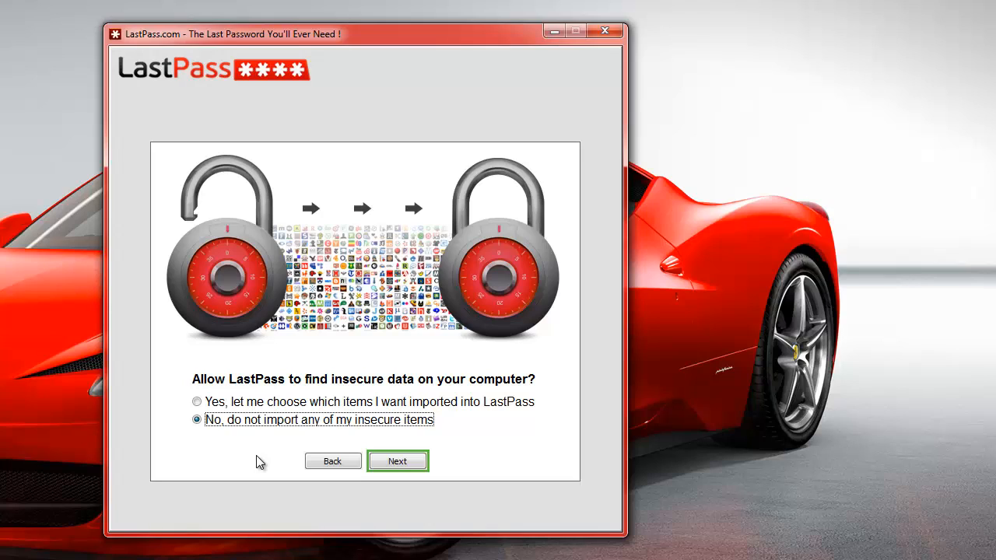
left_click(381, 462)
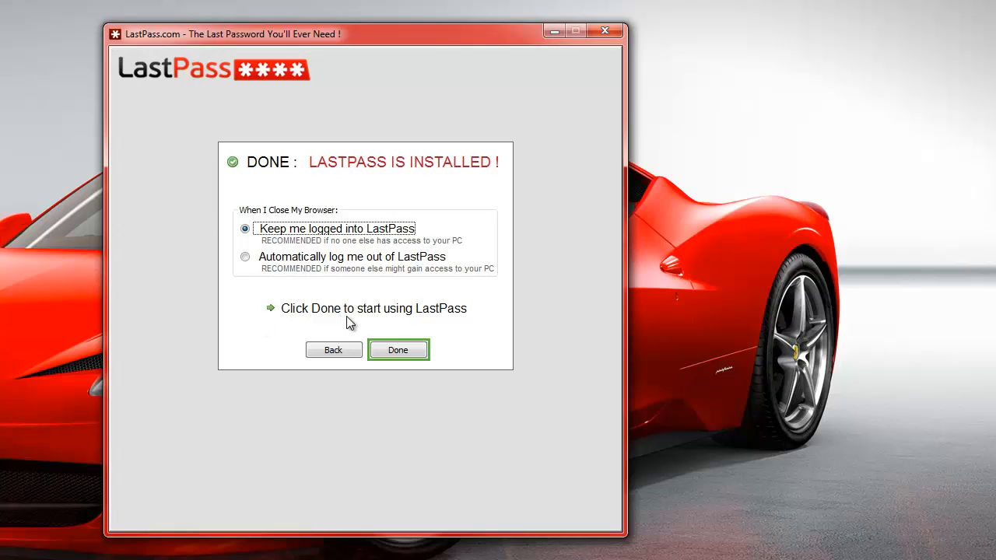
left_click(417, 353)
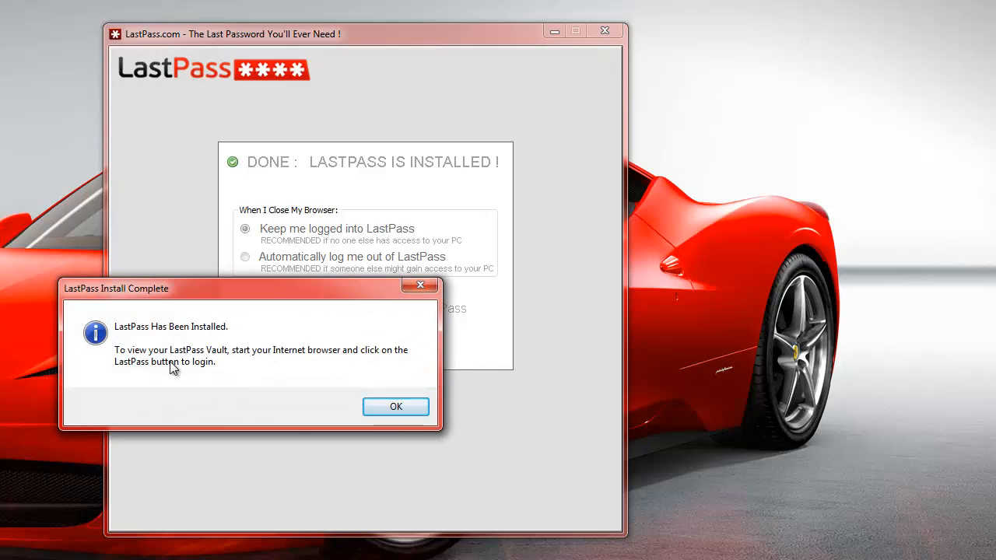
left_click(386, 407)
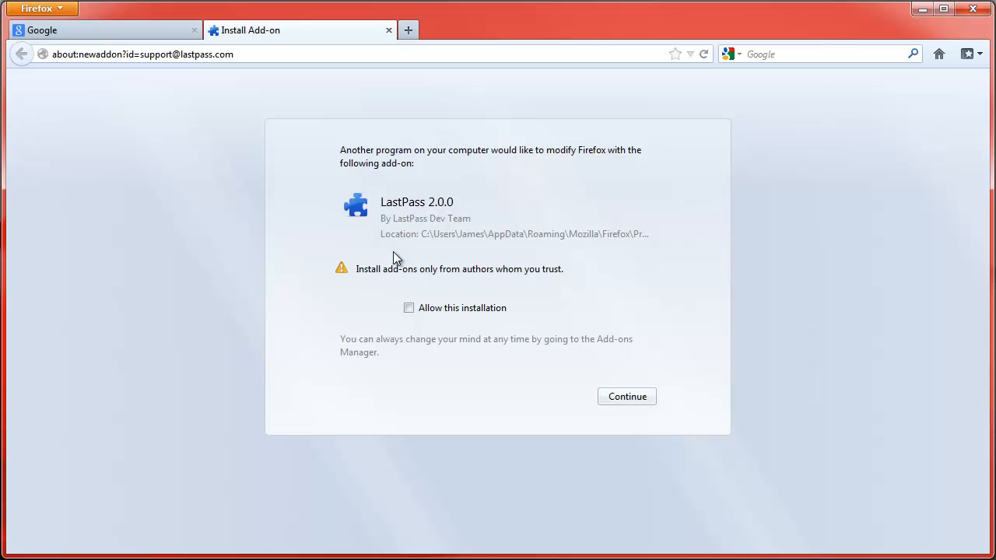
Step: Allow the LastPass 2.0.0 add-on installation and restart Firefox to activate it
left_click(409, 309)
left_click(633, 398)
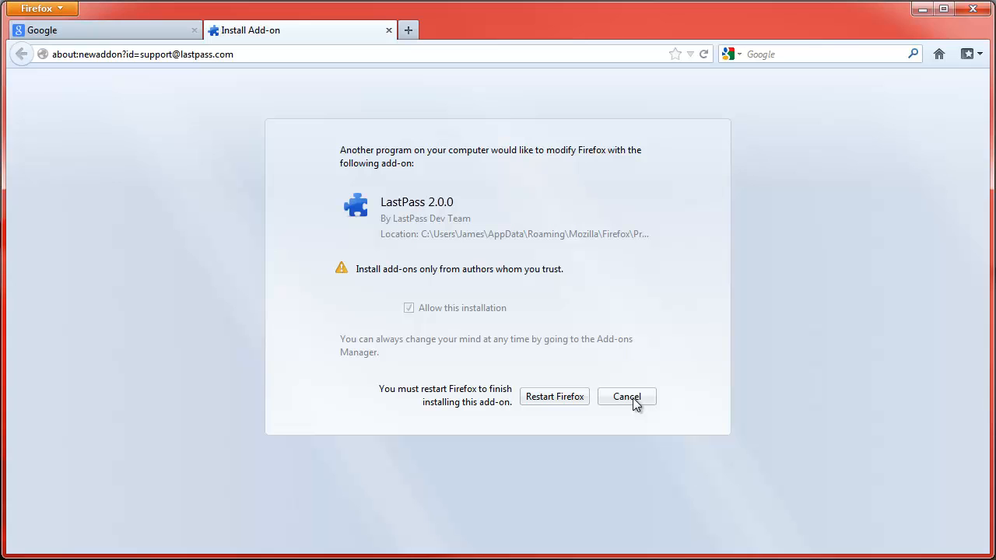
left_click(562, 396)
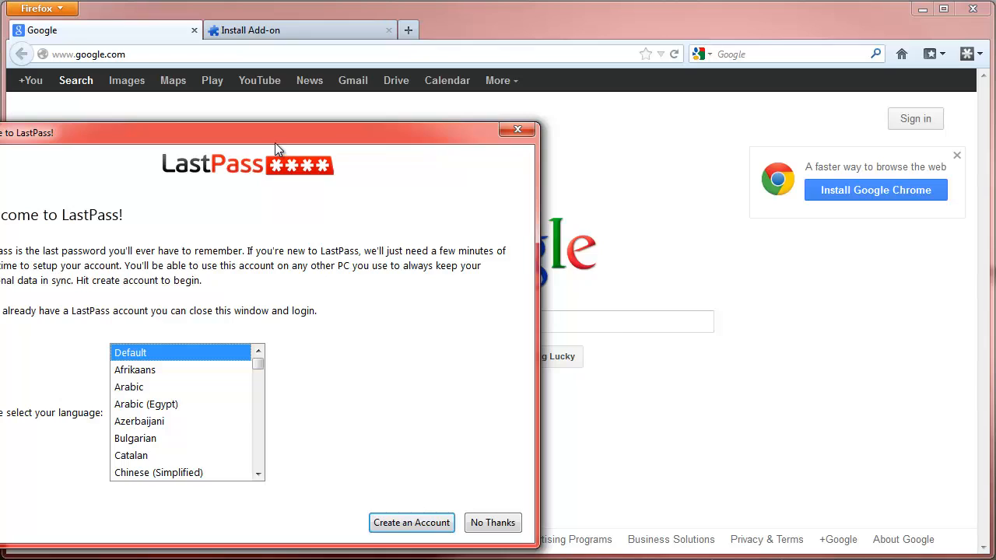
left_click_drag(274, 142, 397, 95)
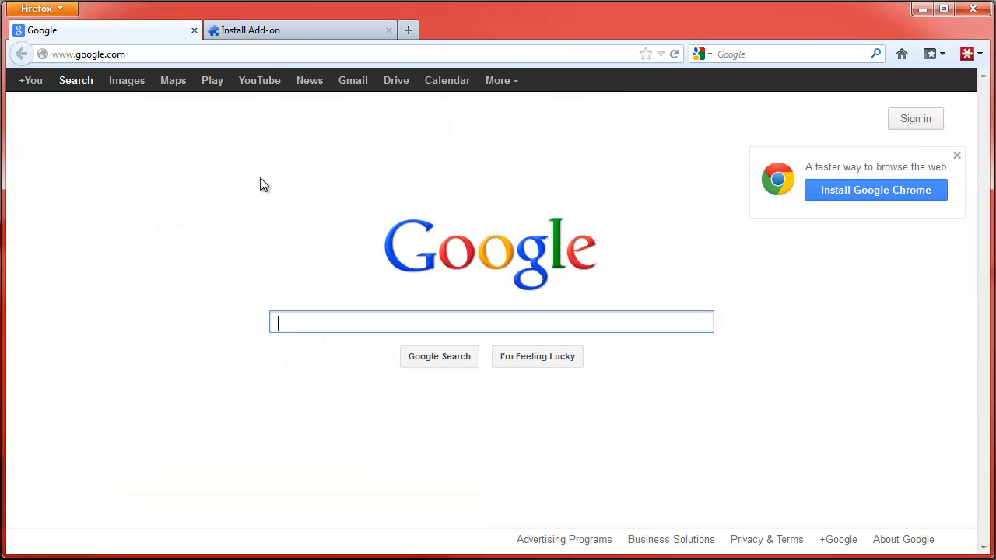
Step: Close the Install Add-on tab and choose Logoff from the LastPass toolbar menu
middle_click(280, 35)
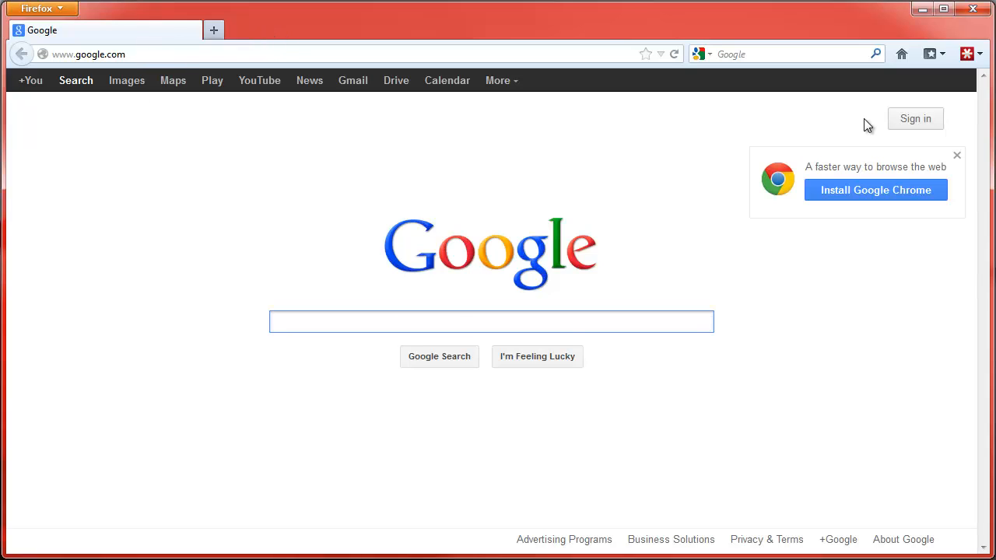
left_click(968, 56)
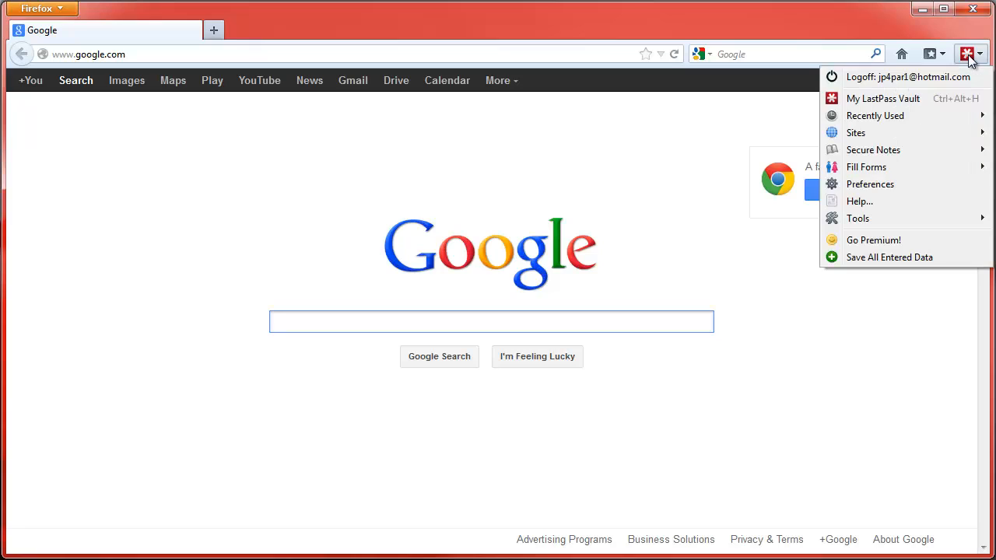
left_click(929, 77)
Step: Correct the login e-mail, enter the master password with Remember Password on, and log in
left_click(978, 59)
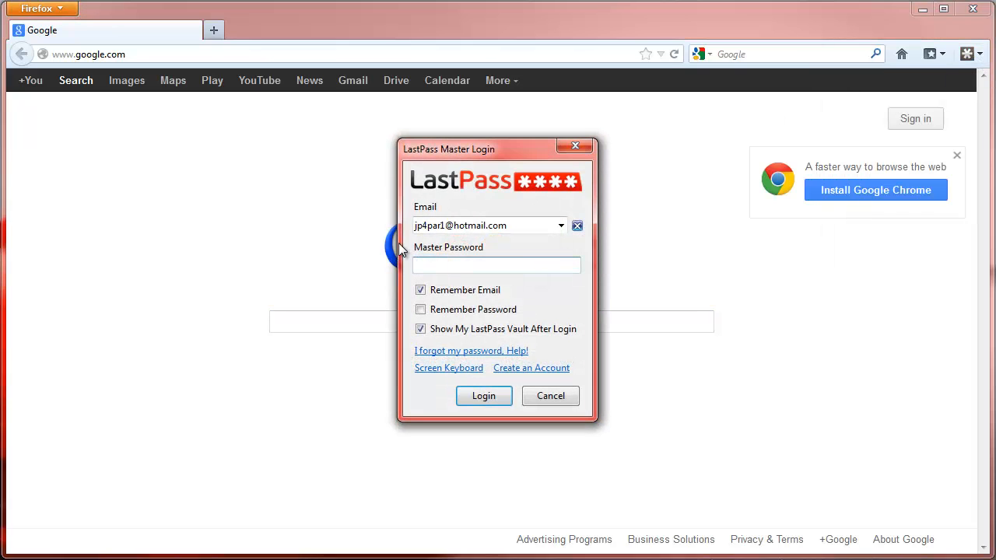
left_click(441, 227)
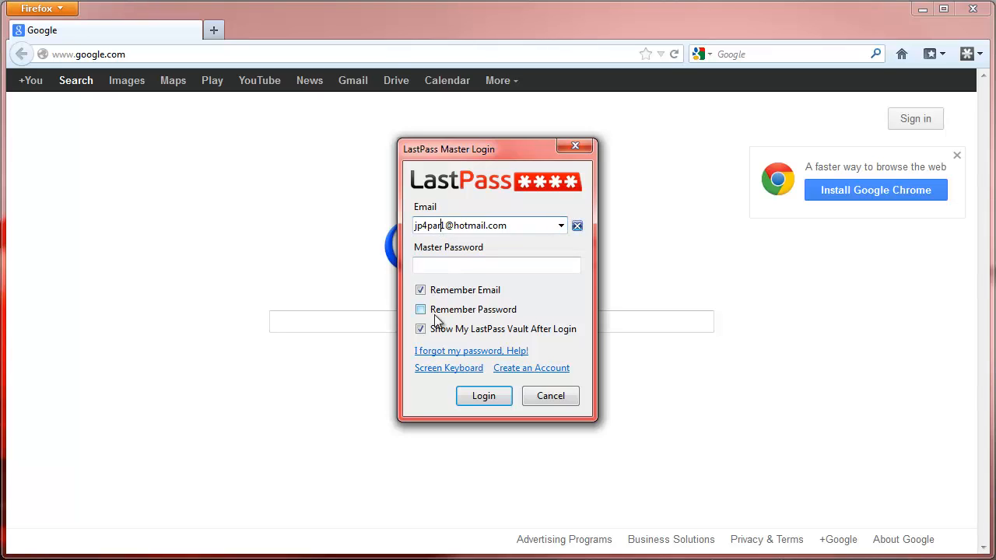
key("Delete")
key("Tab")
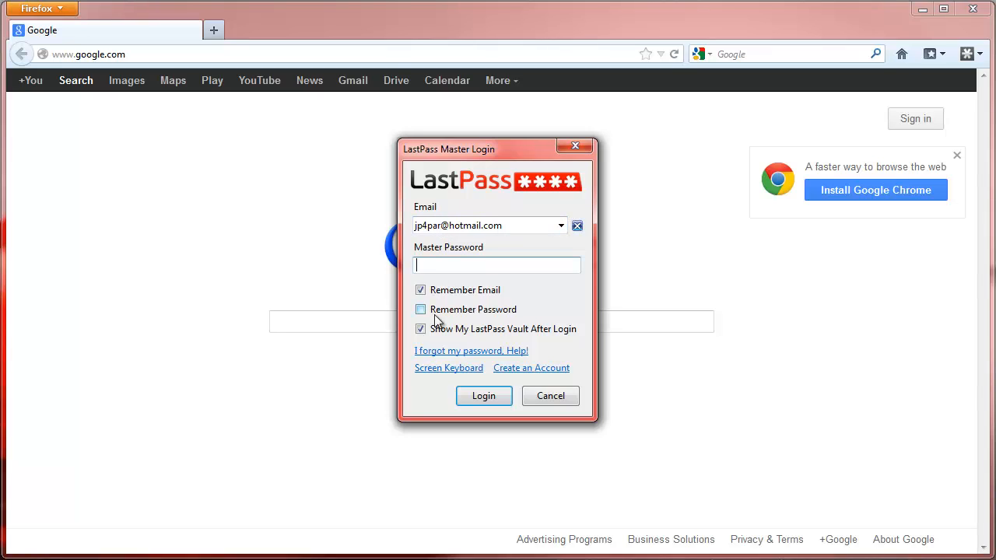
left_click(434, 314)
left_click(465, 305)
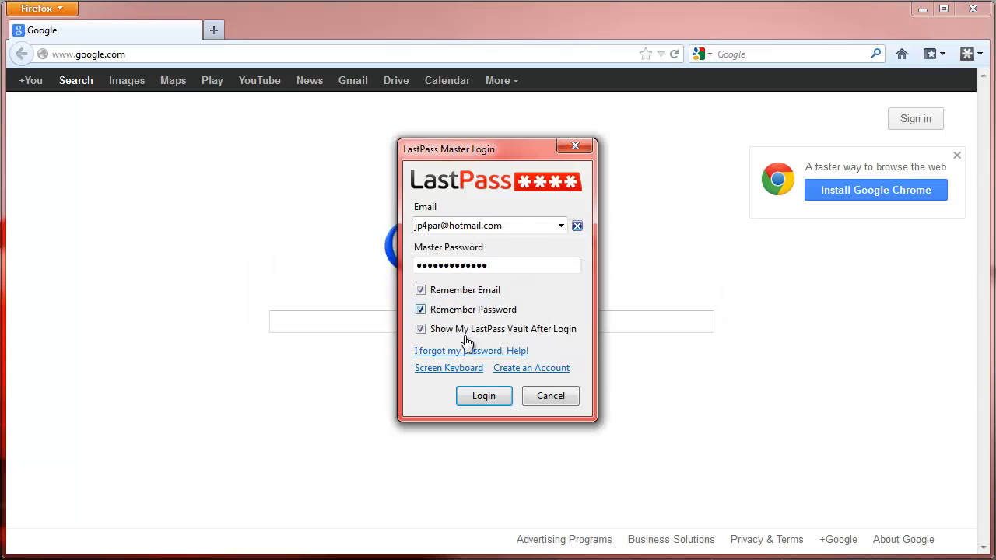
left_click(478, 395)
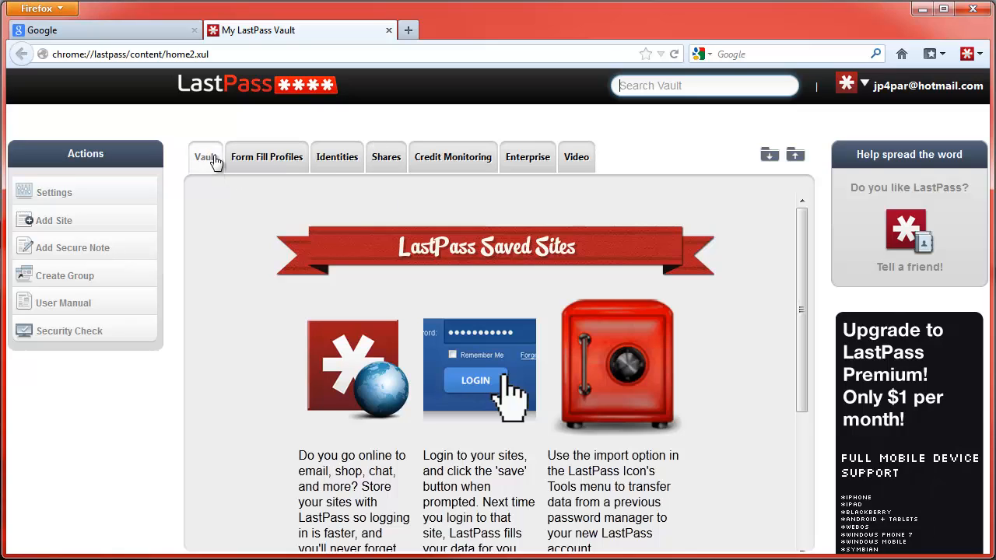
Step: Browse Form Fill Profiles and Identities, return to the Vault, then close the vault tab
left_click(278, 162)
left_click(352, 163)
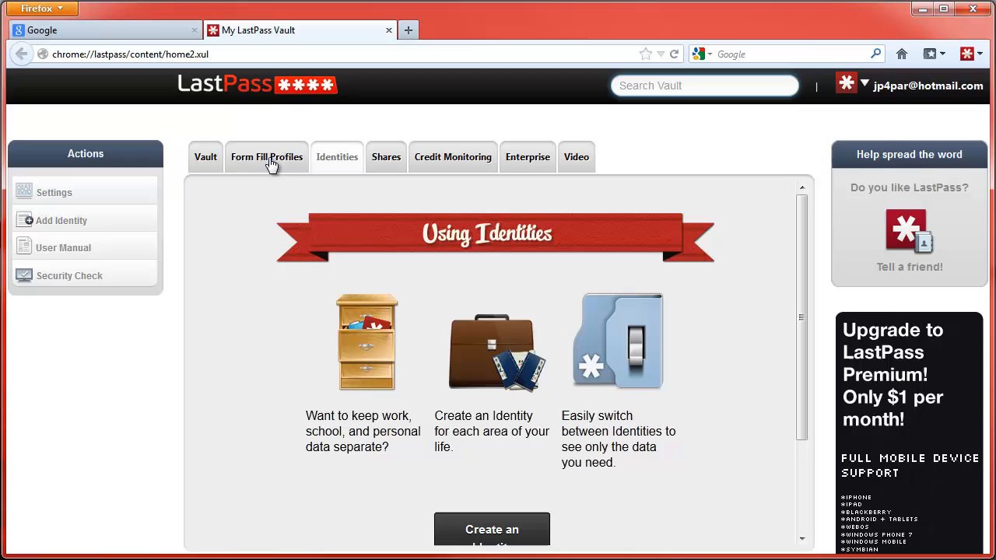
left_click(200, 162)
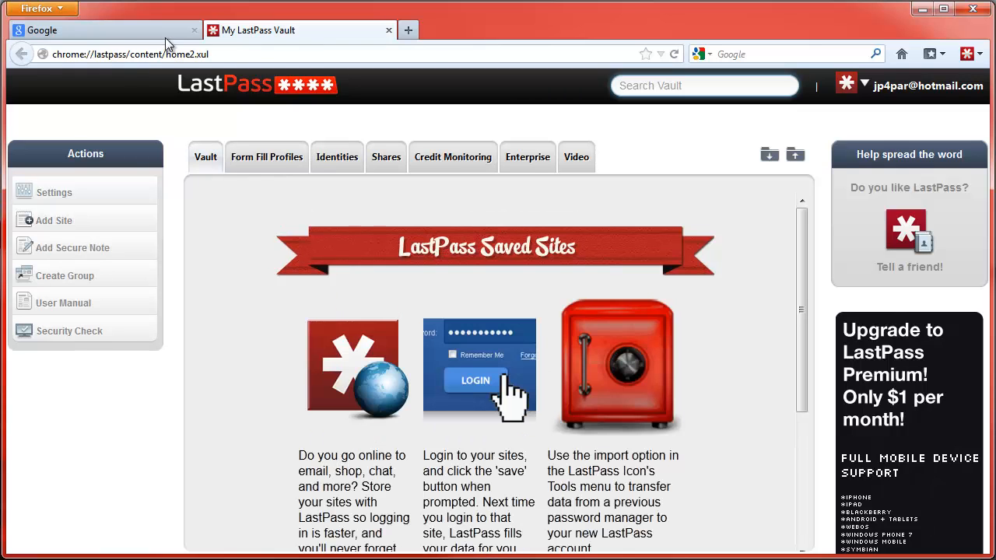
left_click(388, 30)
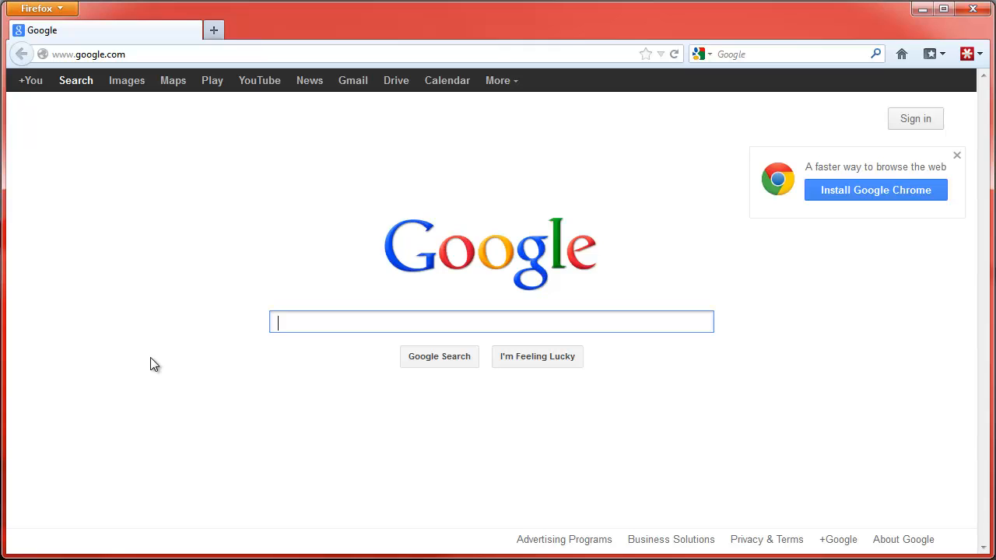
Step: Search Google for 'hotmail' and go to the Windows Live Hotmail sign-in page
type("hotmail")
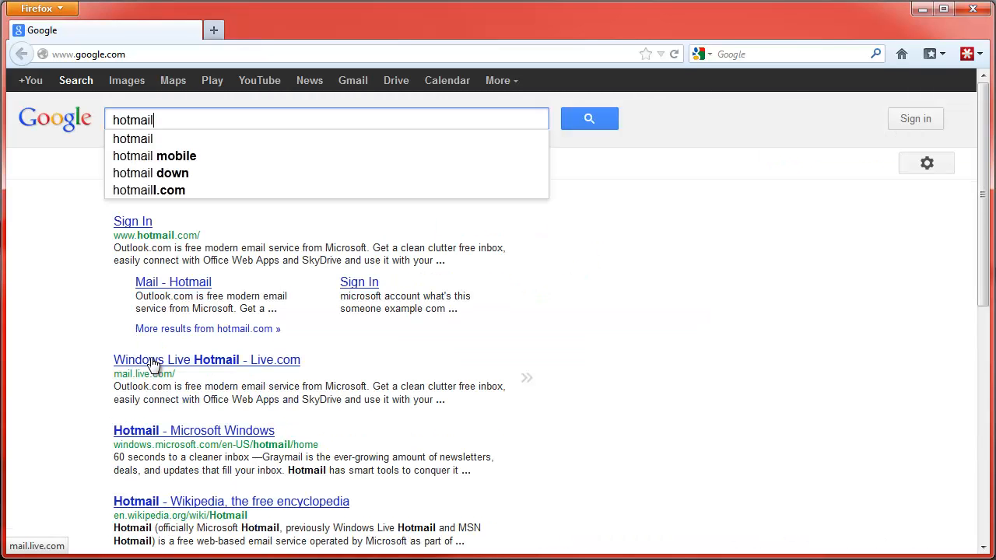
left_click(154, 360)
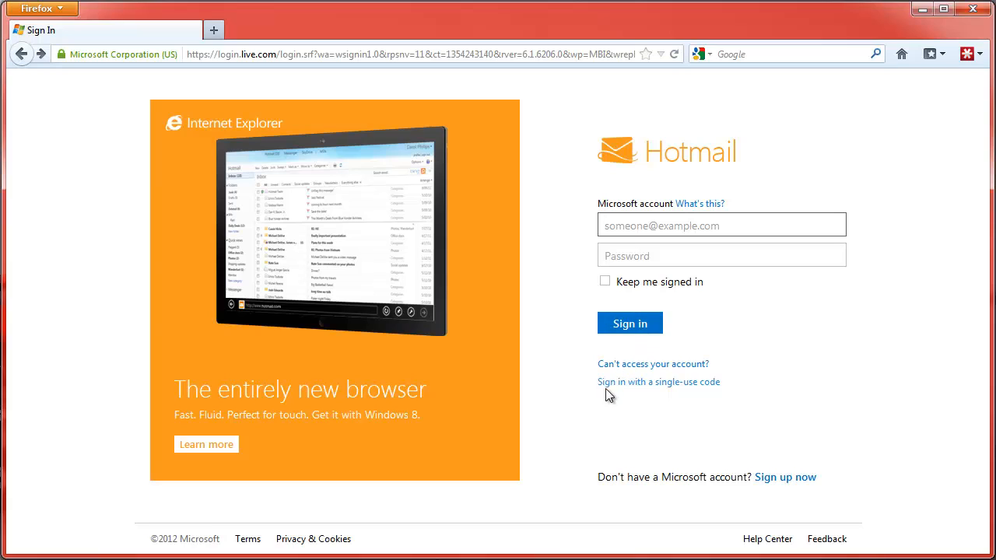
Step: Start a new account sign-up and enter the person's first and last name
left_click(781, 476)
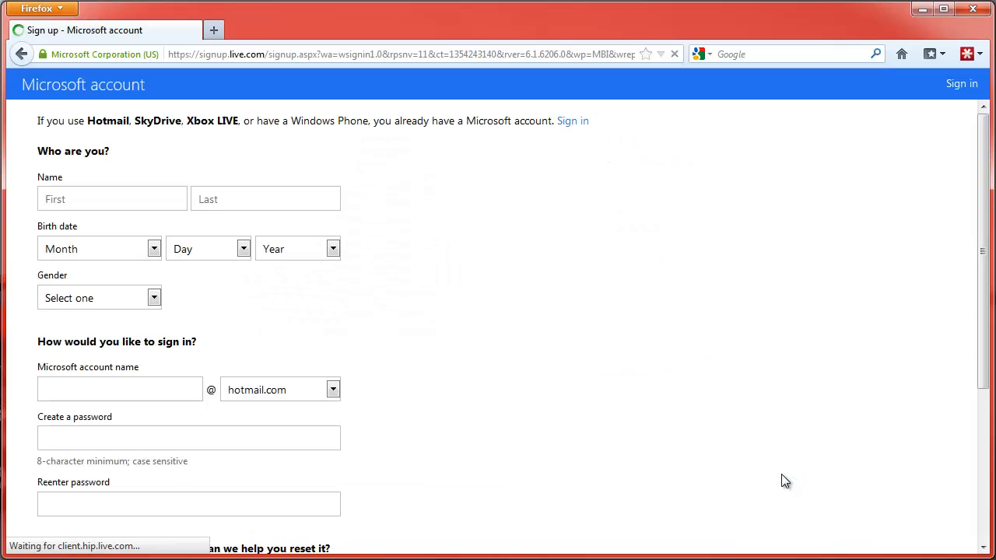
left_click(151, 195)
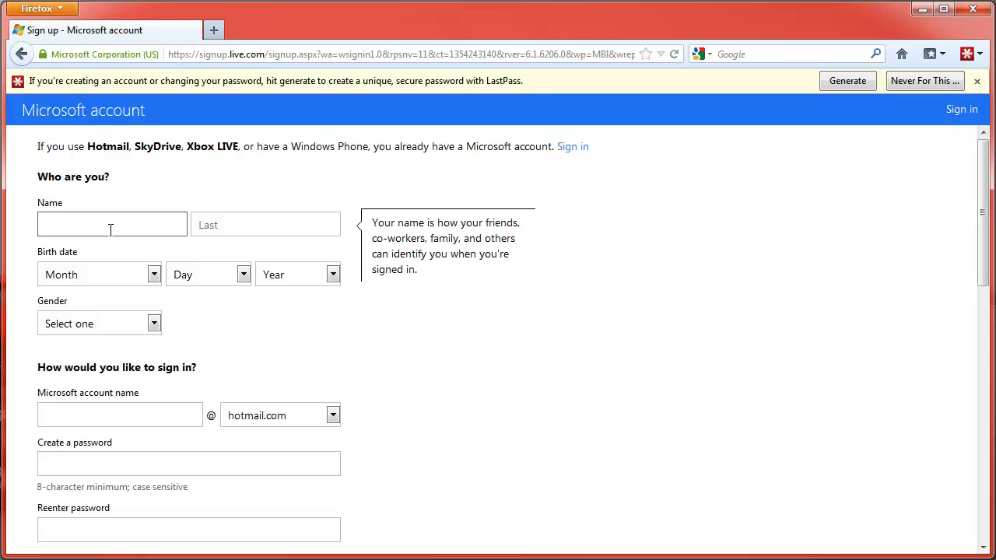
key("Tab")
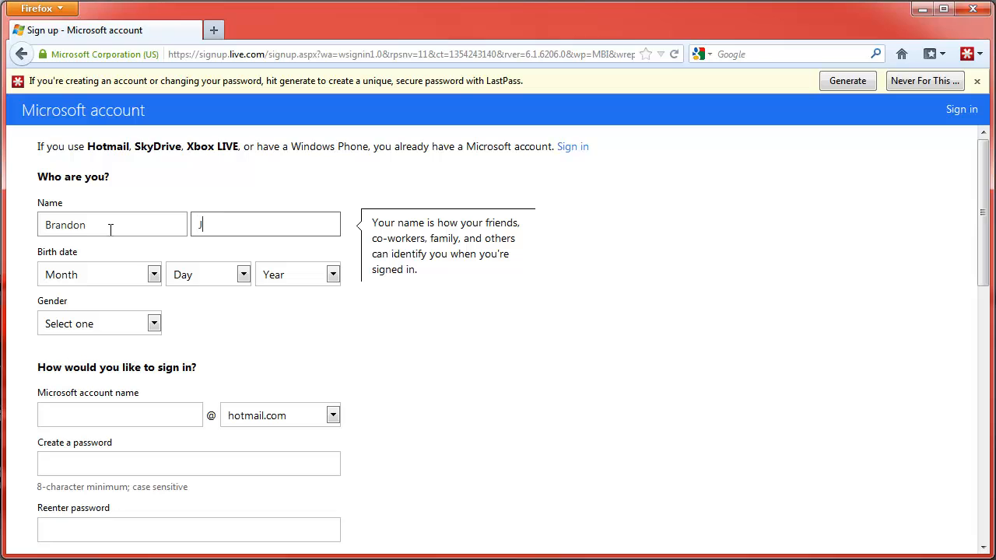
Step: Set birth month January, day 1 and a birth year, gender Male, and a hotmail.com account name
key("Tab")
key("Down")
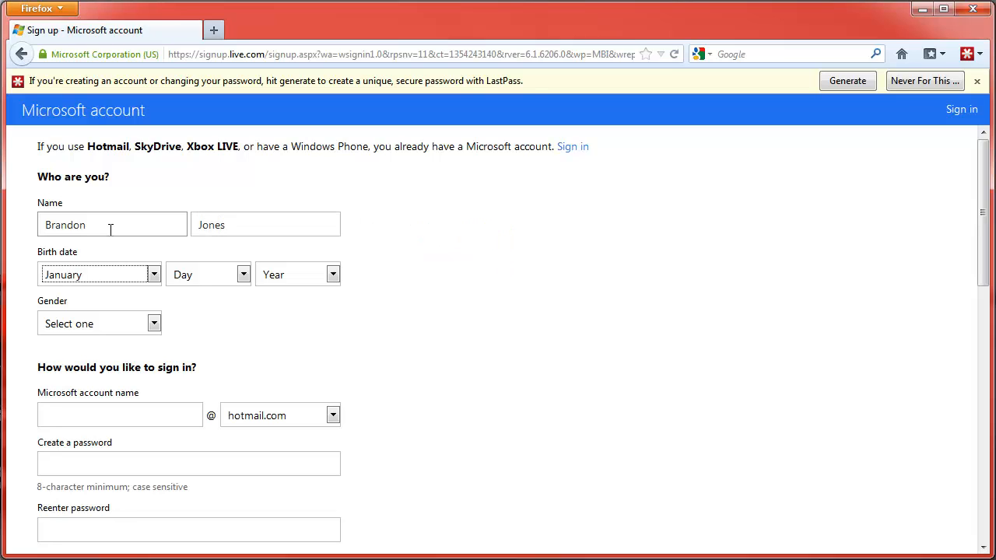
key("Tab")
key("Down")
key("Tab")
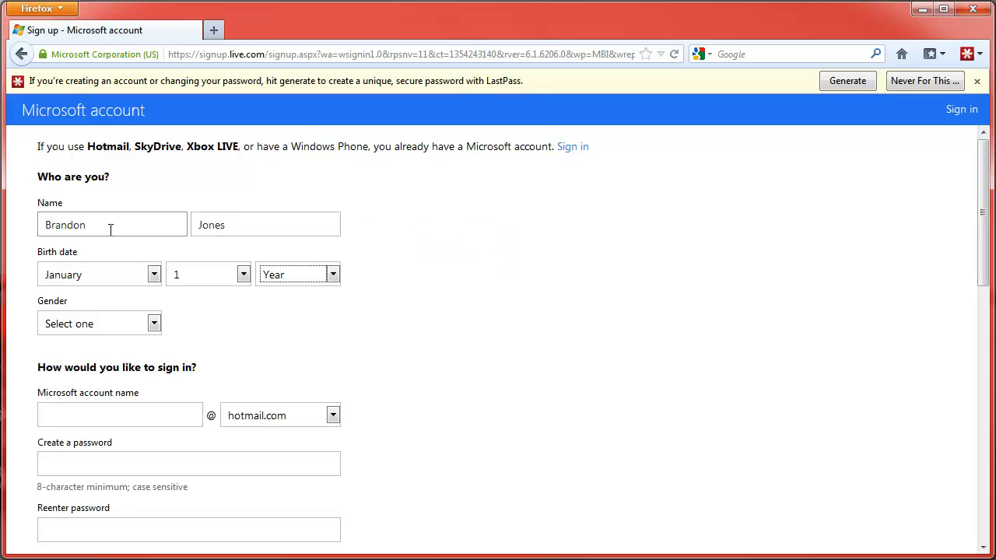
type("1999")
key("Tab")
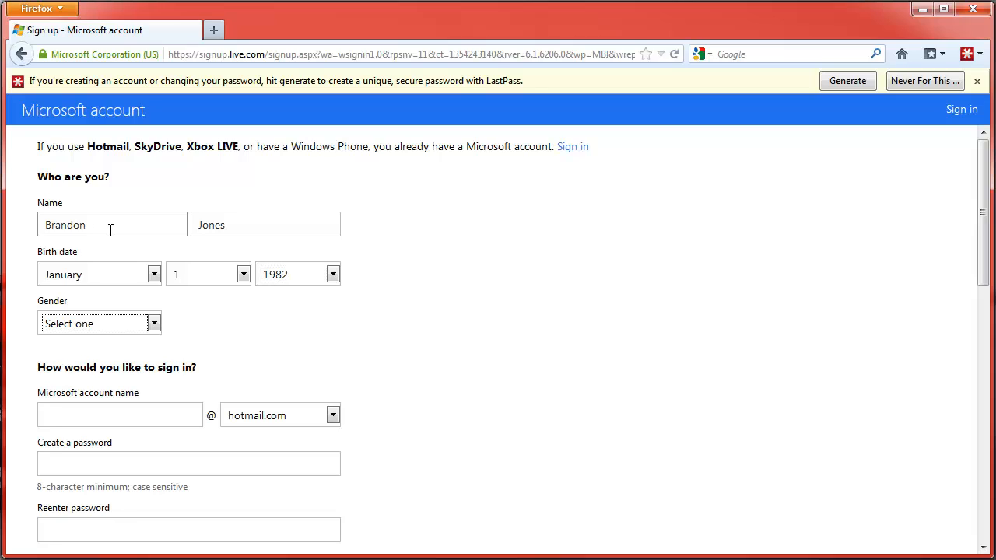
key("Down")
key("Tab")
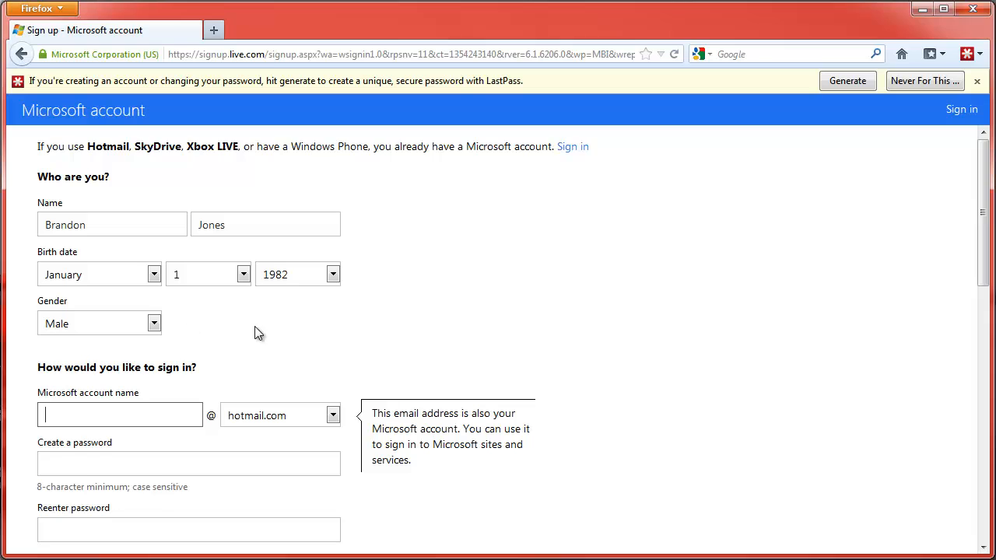
scroll(258, 333, "down", 1)
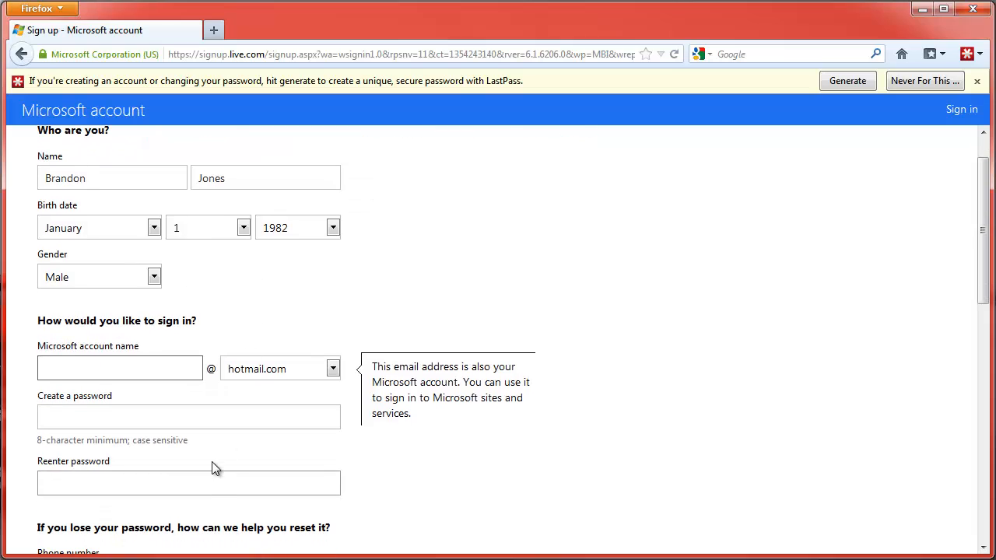
left_click(215, 416)
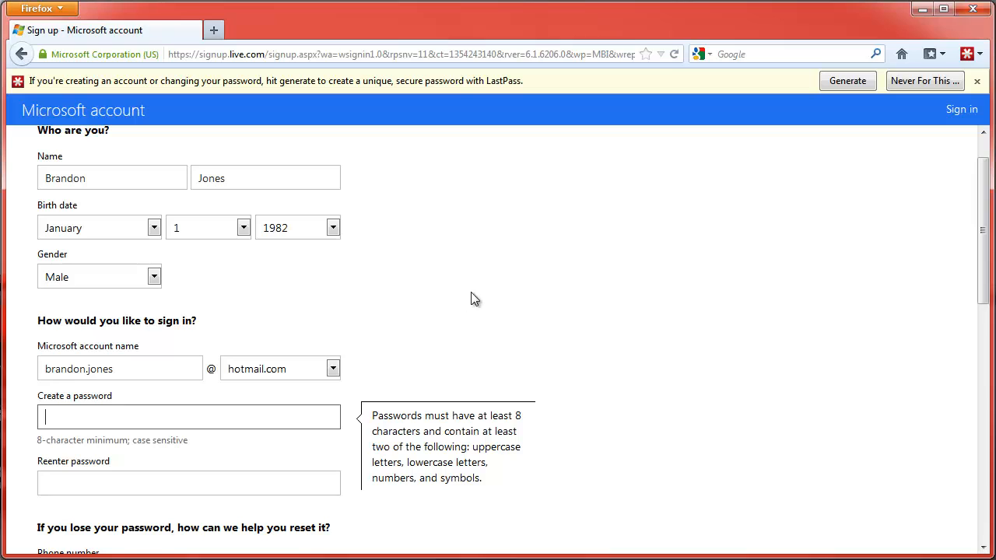
Step: Use LastPass Generate with advanced options and Special characters enabled, regenerate, and accept a 12-character password
left_click(847, 81)
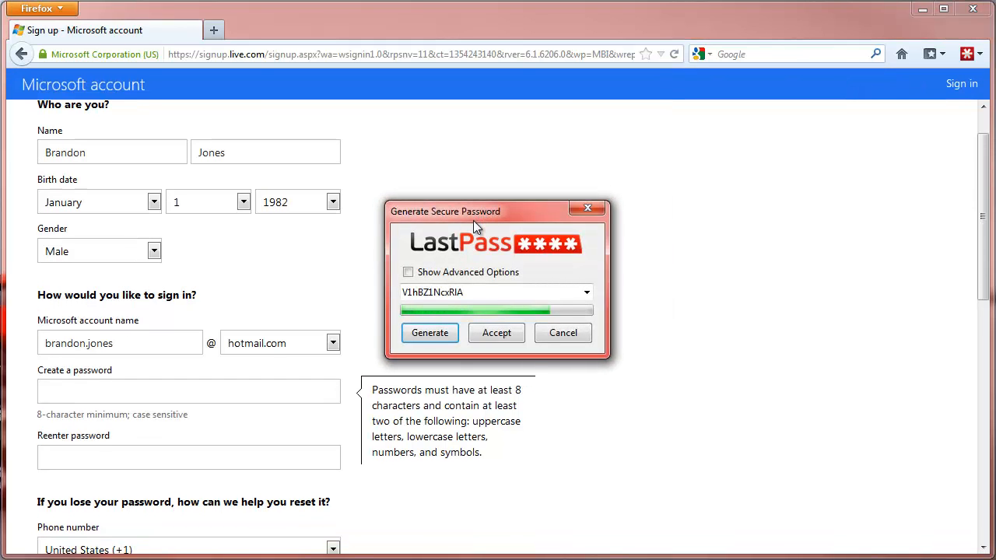
left_click(409, 273)
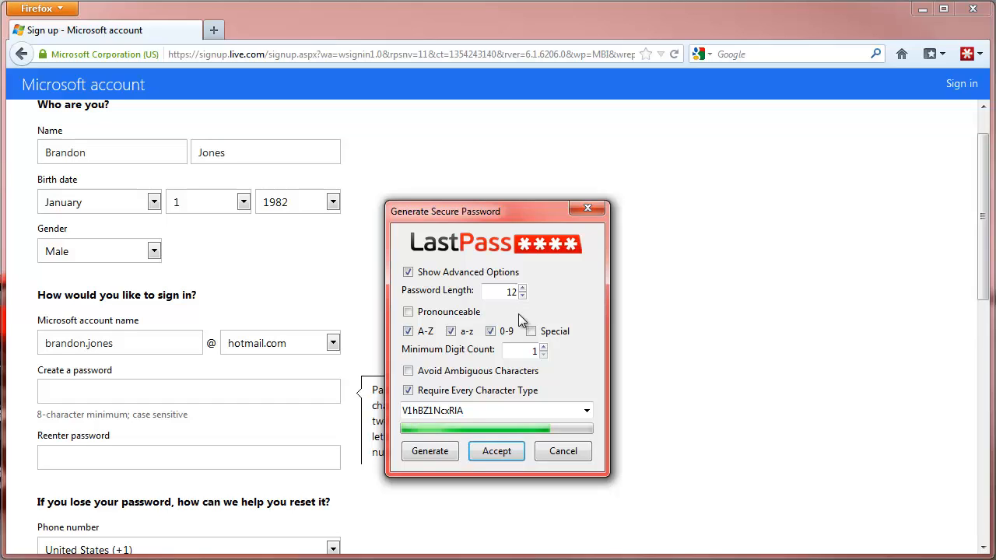
left_click(532, 333)
left_click(433, 453)
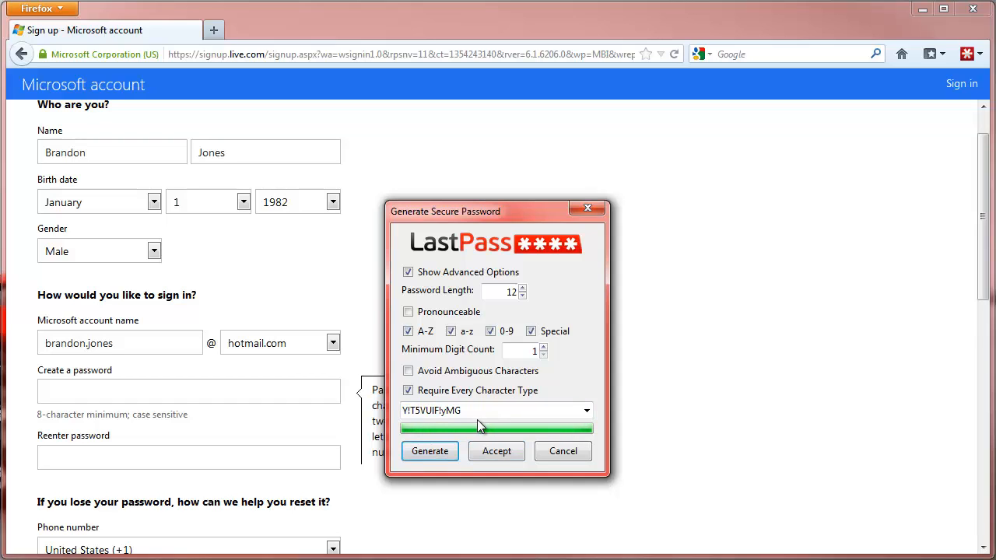
left_click(445, 452)
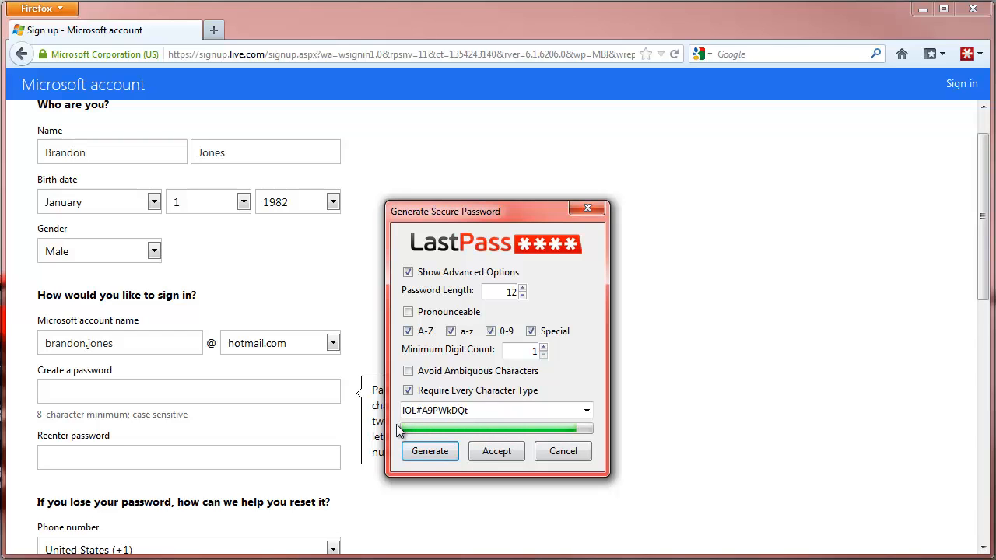
left_click(495, 451)
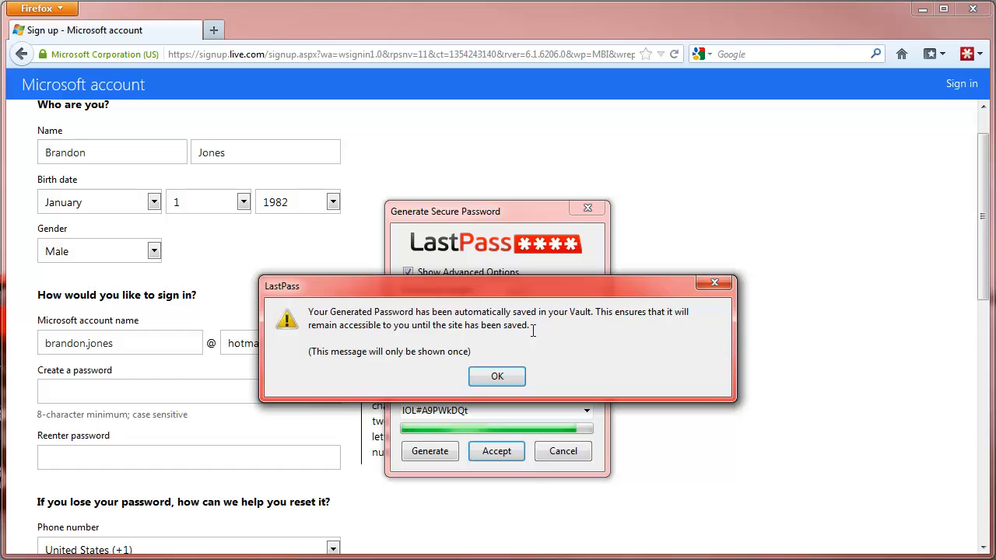
Step: Confirm the LastPass notice to fill both password fields, then choose Save Site from the LastPass bar
left_click(498, 378)
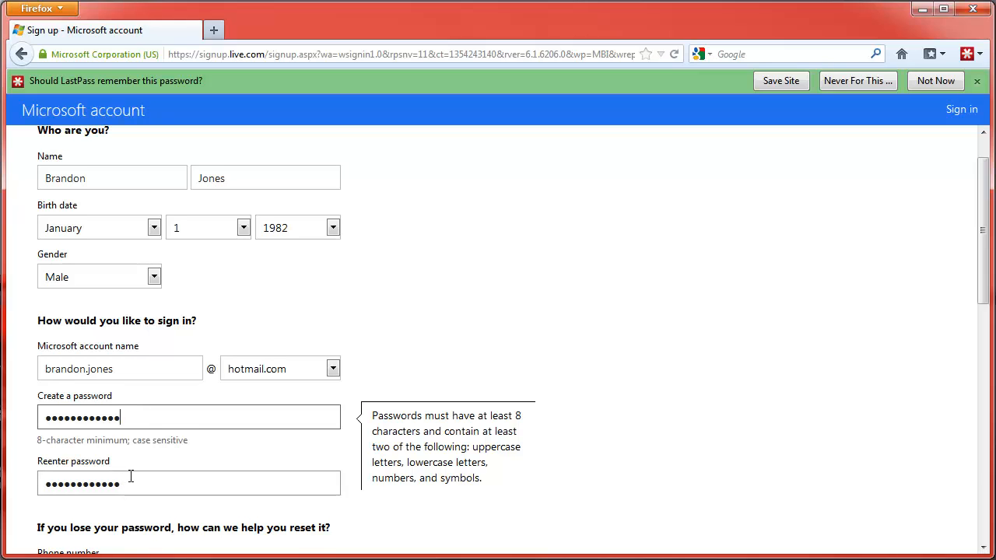
scroll(131, 476, "down", 5)
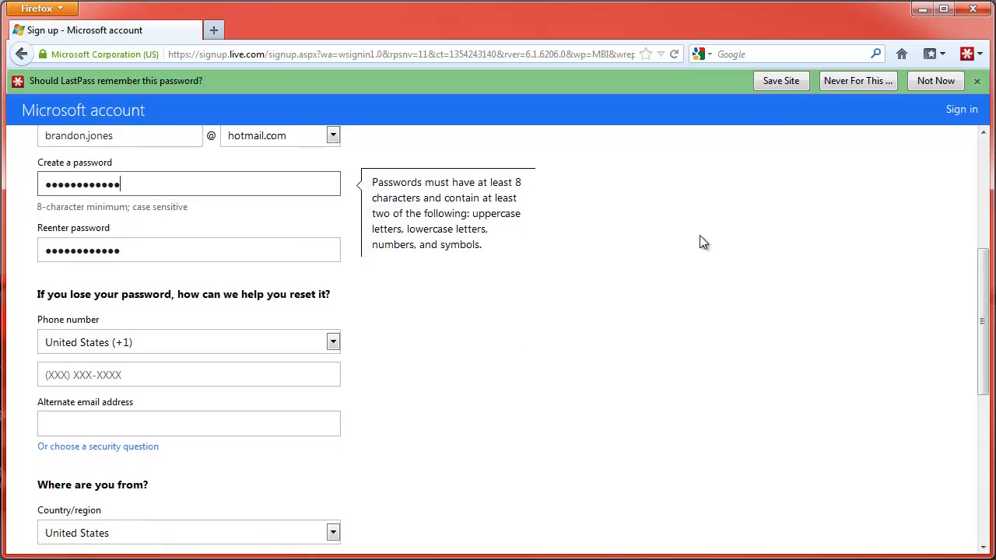
left_click(789, 80)
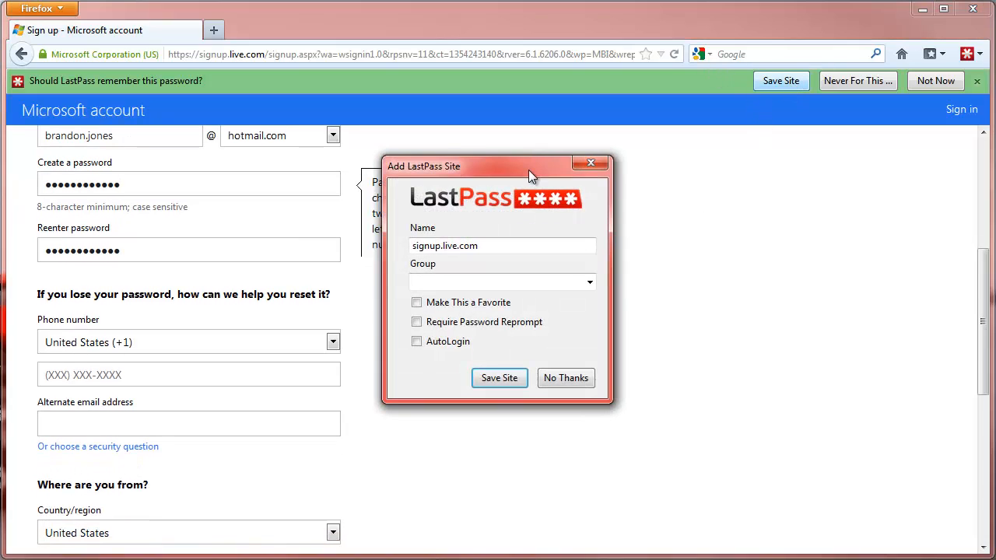
Step: Rename the site from signup.live.com to live.com, enable AutoLogin, and save it
left_click(509, 248)
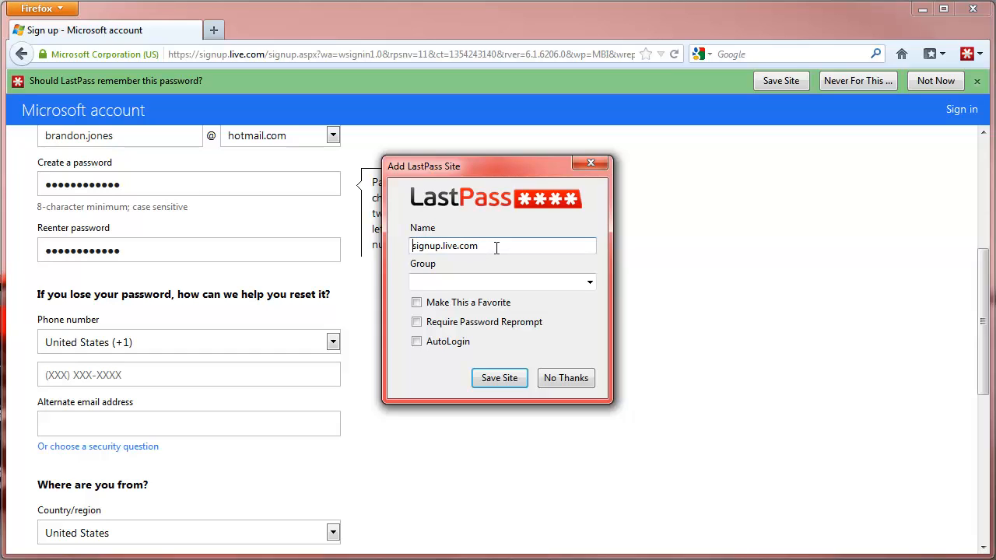
key("Delete")
key("Delete")
key("Delete")
key("Delete")
key("Delete")
key("Delete")
key("Delete")
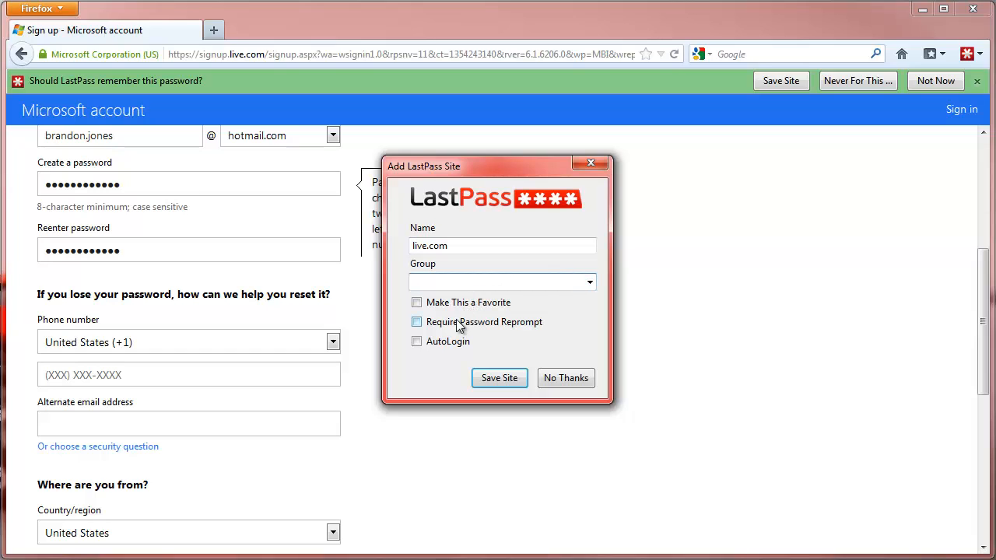
key("Tab")
left_click(449, 343)
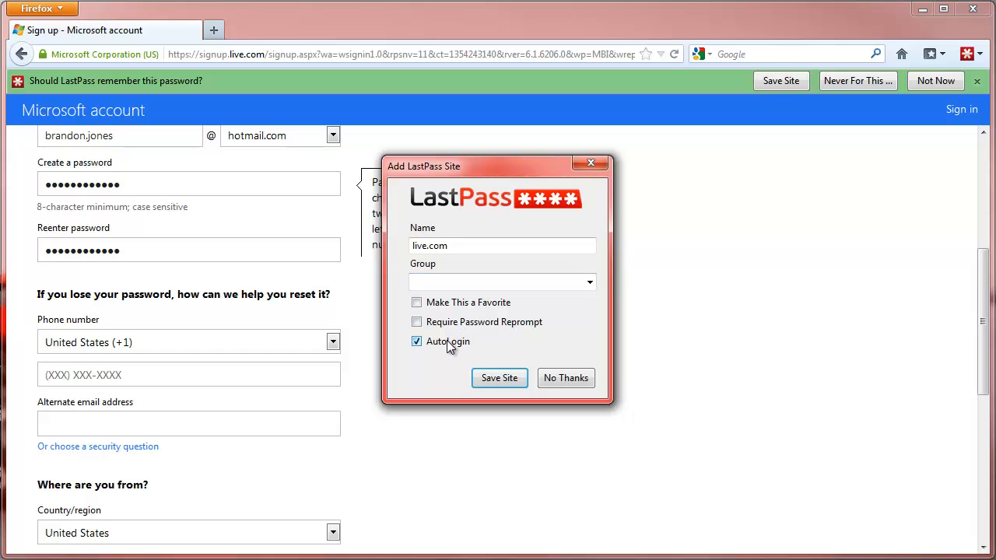
left_click(511, 379)
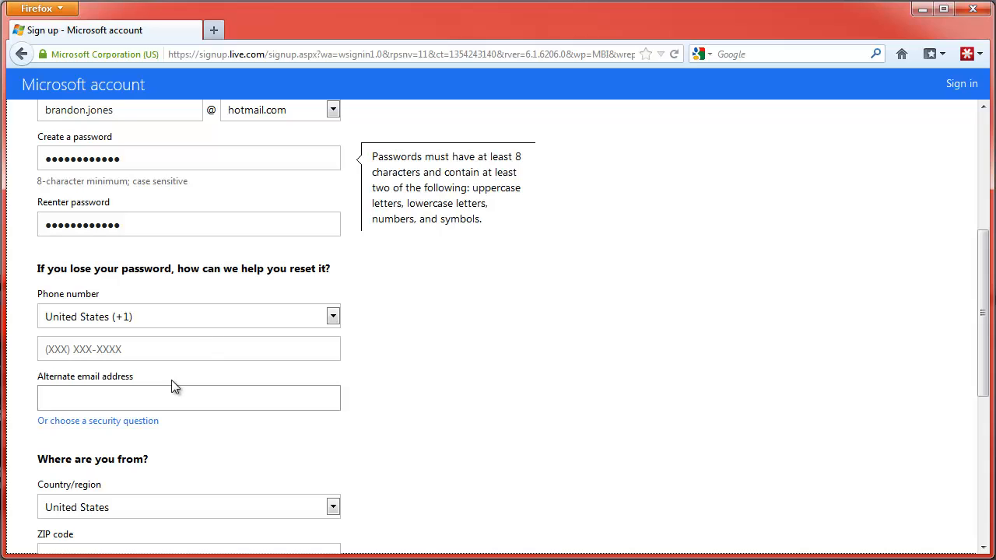
Step: Switch to a security question, choose Grandfather's occupation, and type the security answer
left_click(196, 400)
scroll(194, 400, "down", 3)
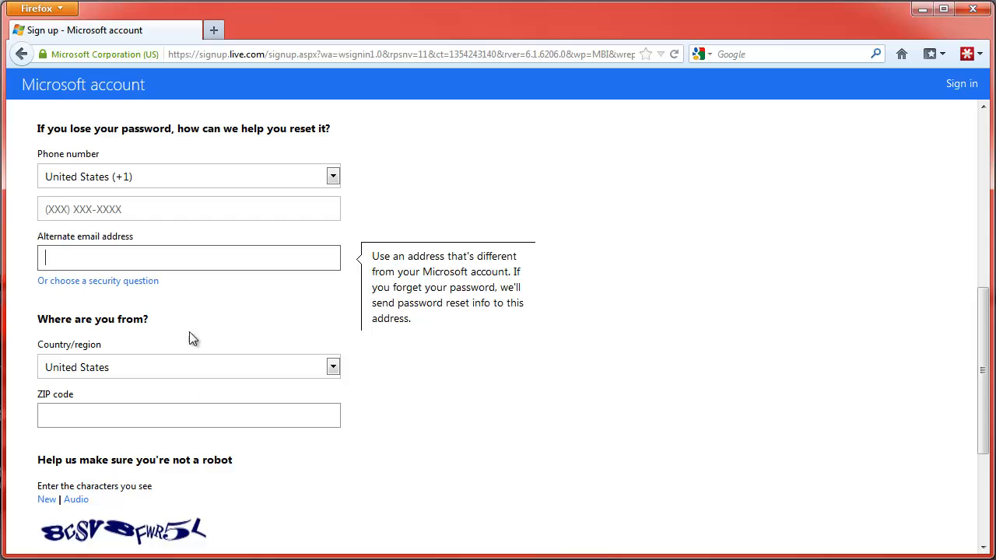
left_click(115, 283)
left_click(112, 305)
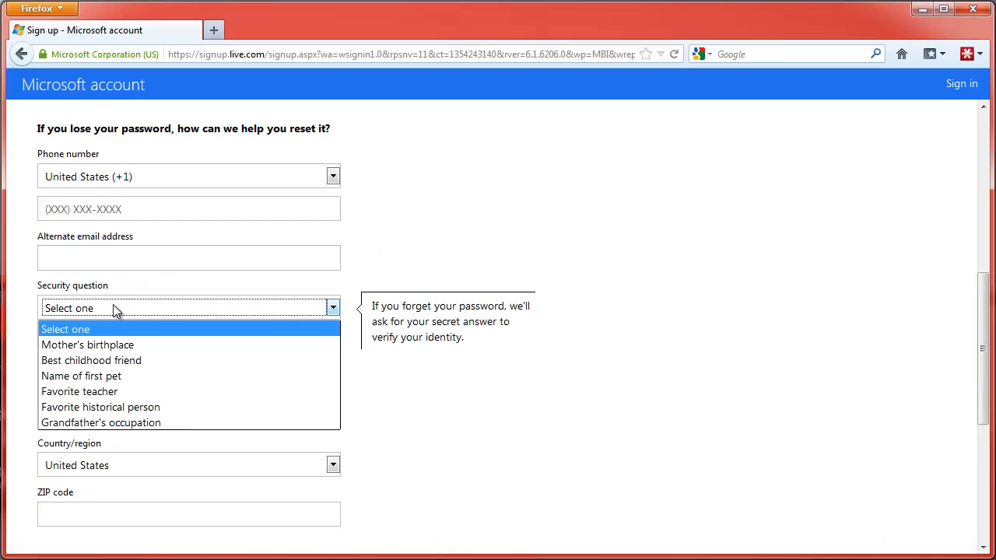
left_click(126, 424)
left_click(126, 361)
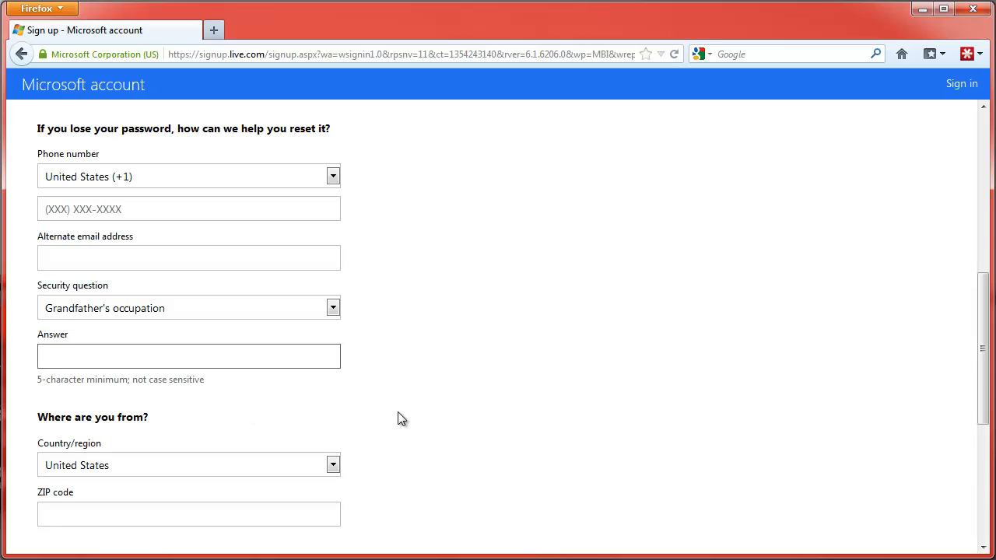
scroll(395, 417, "down", 2)
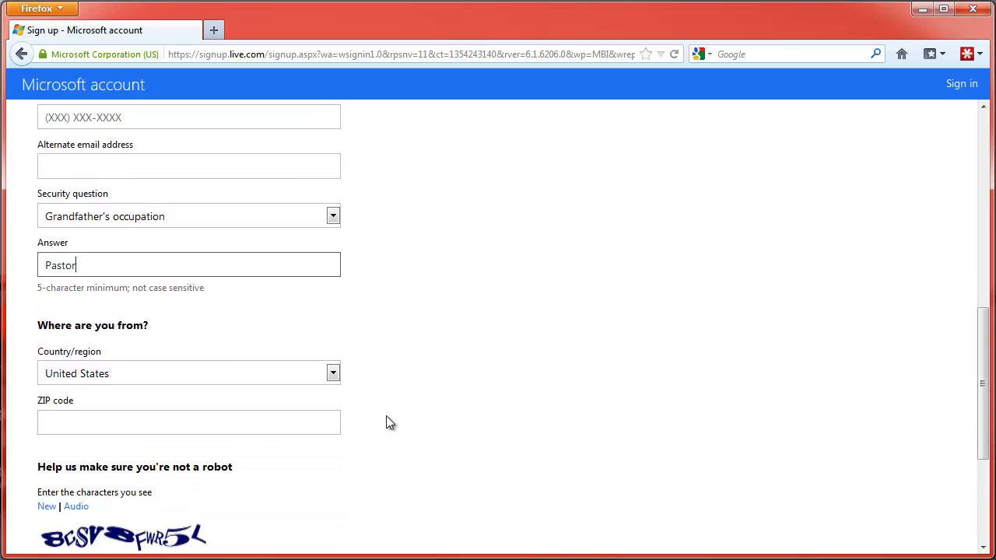
Step: Enter the ZIP code and the captcha characters, and untick promotional emails from Microsoft
left_click(259, 428)
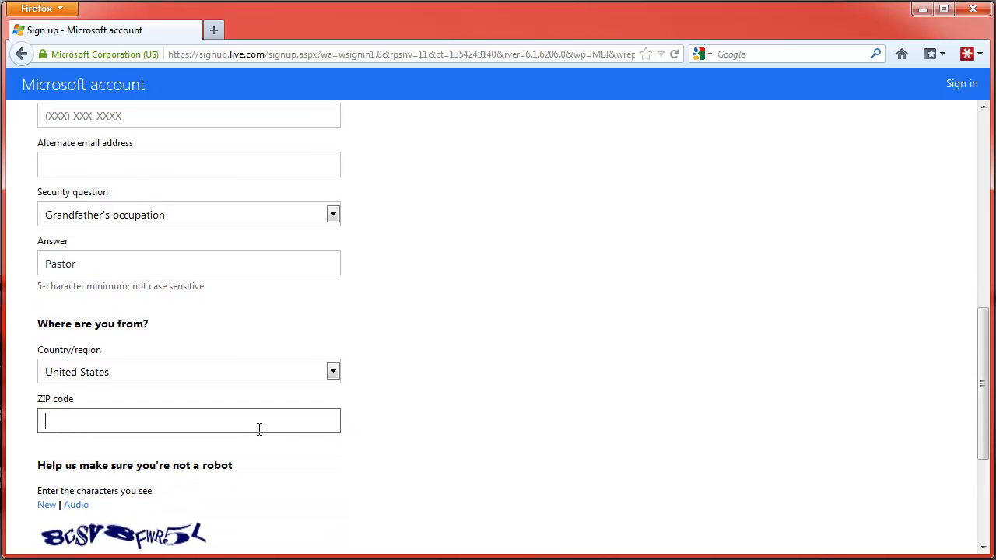
type("60506")
scroll(306, 419, "down", 1)
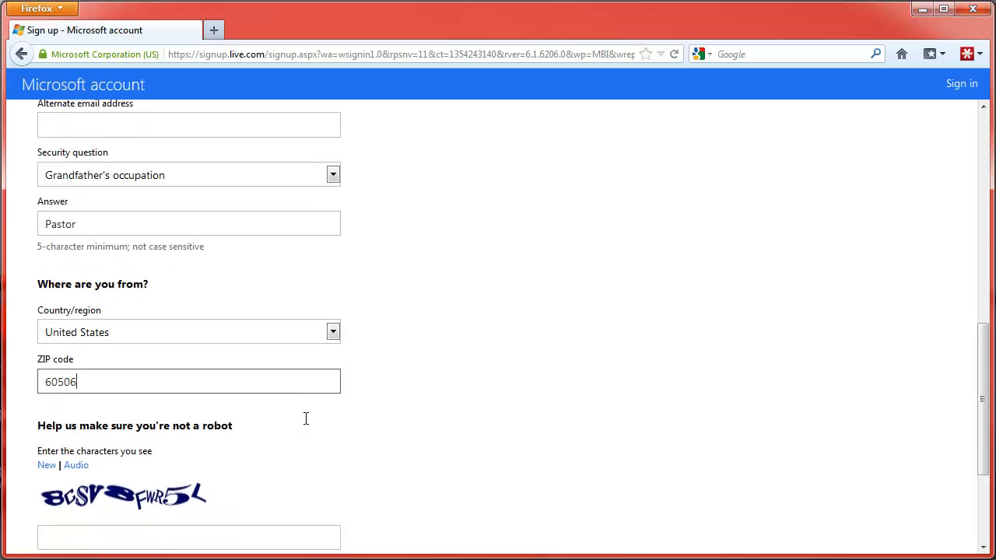
scroll(306, 418, "down", 3)
left_click(270, 444)
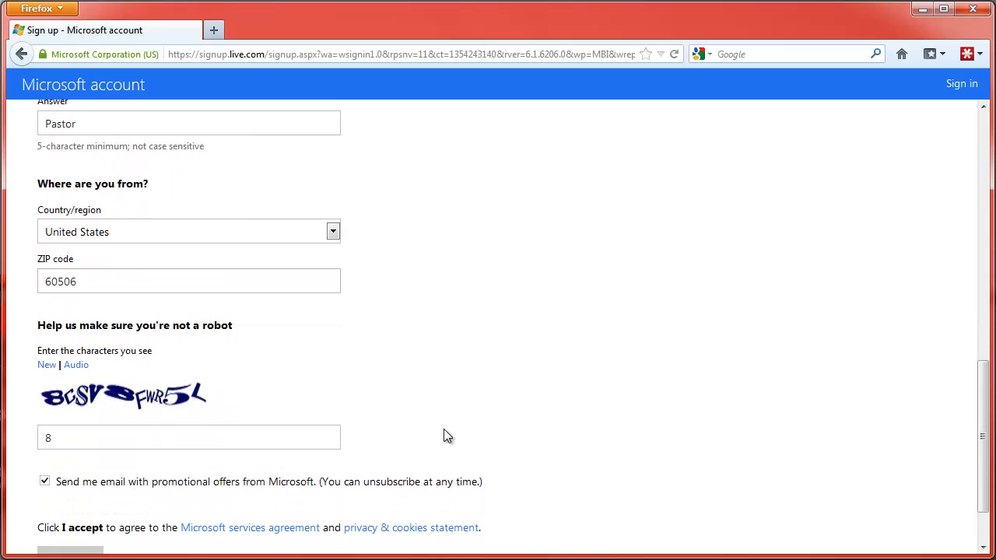
type("8CSV8FWR5L")
scroll(447, 435, "down", 2)
left_click(45, 412)
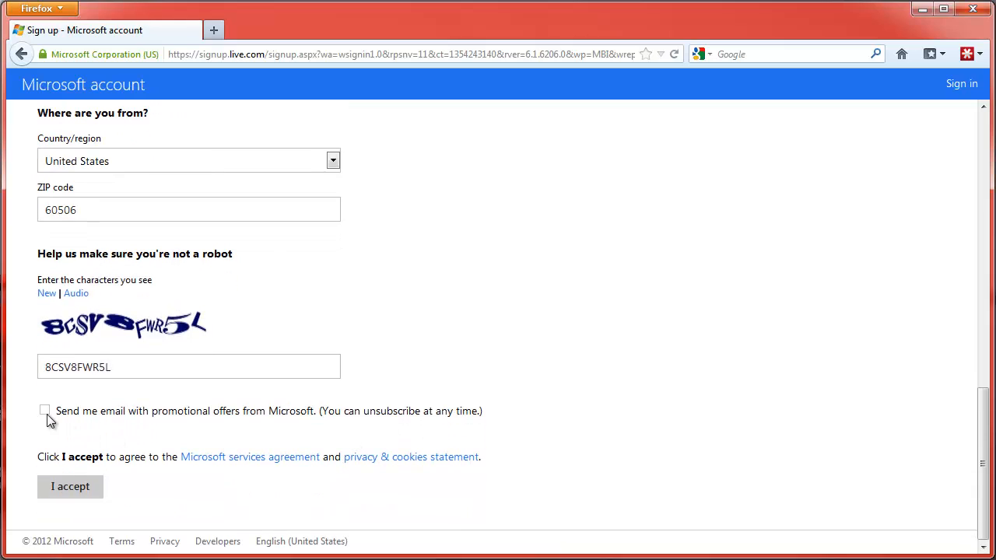
Step: Accept the agreement and dismiss the security warning to reach the new Hotmail inbox
left_click(65, 487)
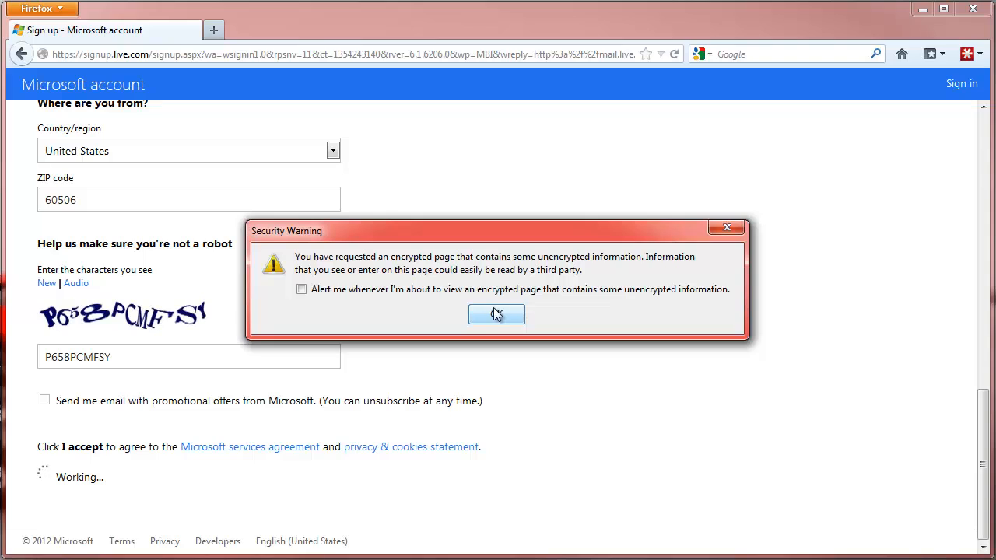
left_click(493, 319)
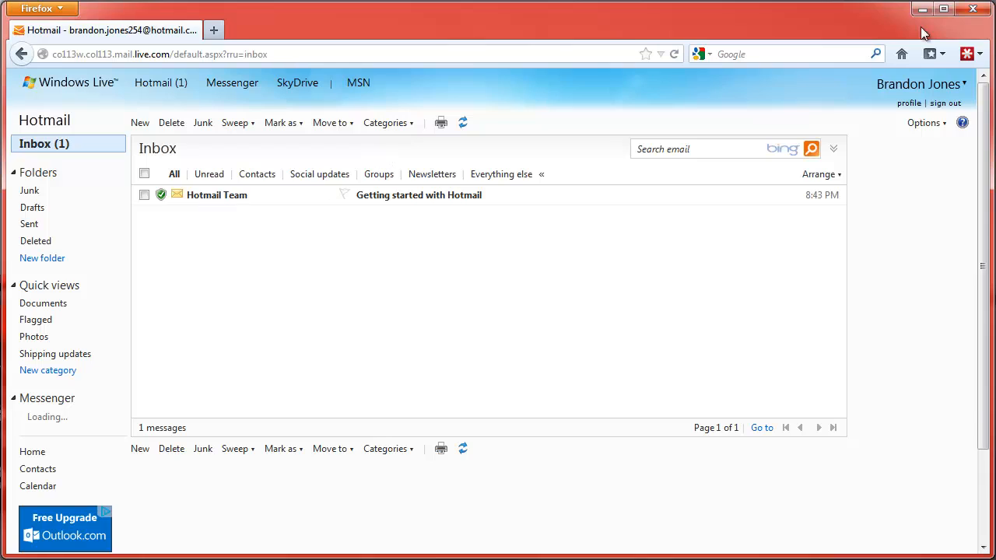
Step: Open the LastPass vault, review the live.com entry with AutoLogin on, and confirm it with OK
left_click(967, 55)
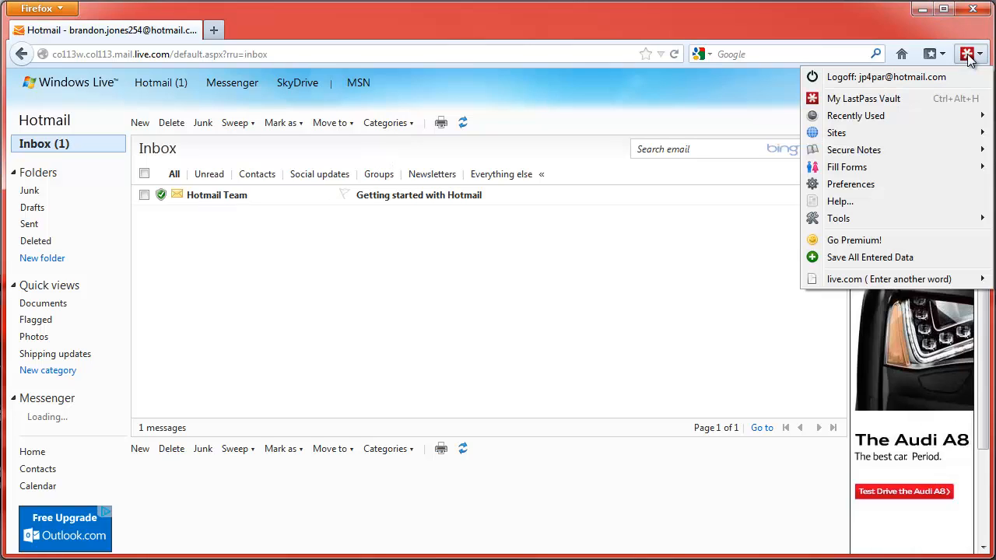
left_click(894, 99)
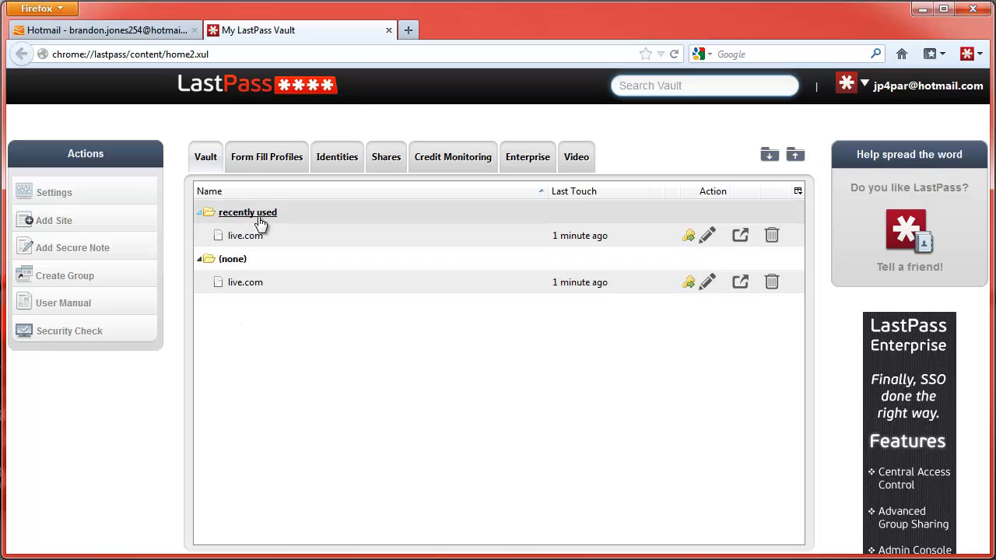
left_click(707, 236)
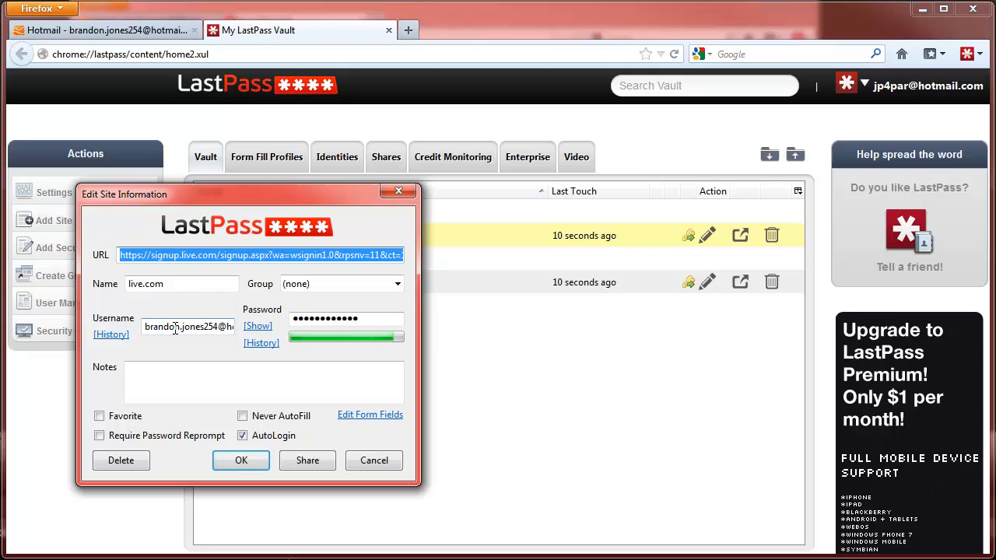
left_click(242, 461)
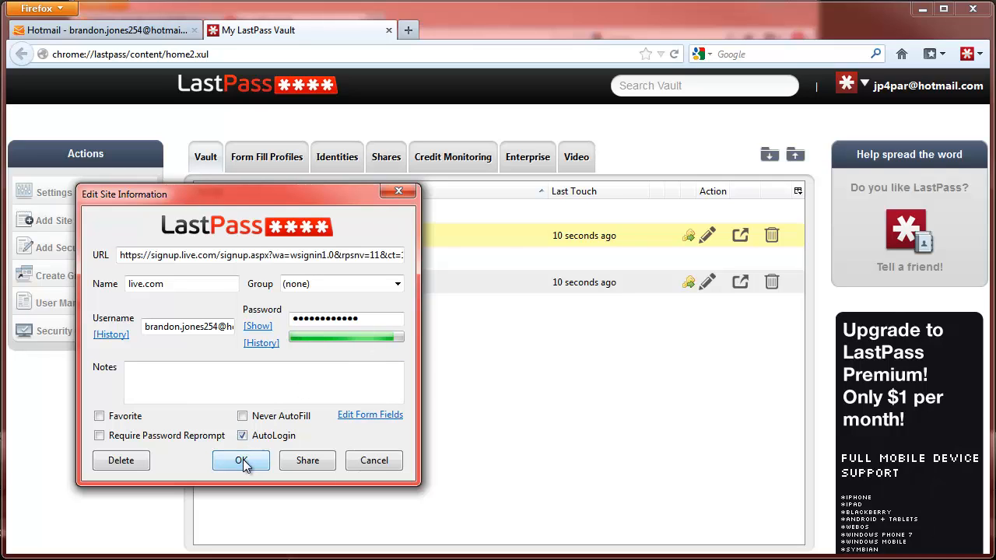
Step: Close the vault tab, sign out of Hotmail, and choose Sign back in from the MSN page
left_click(389, 30)
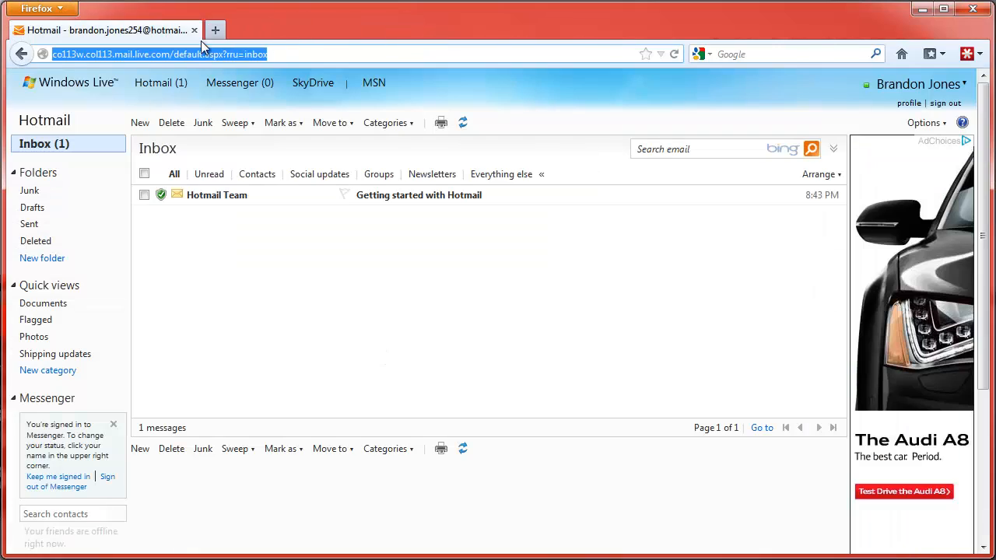
left_click(936, 103)
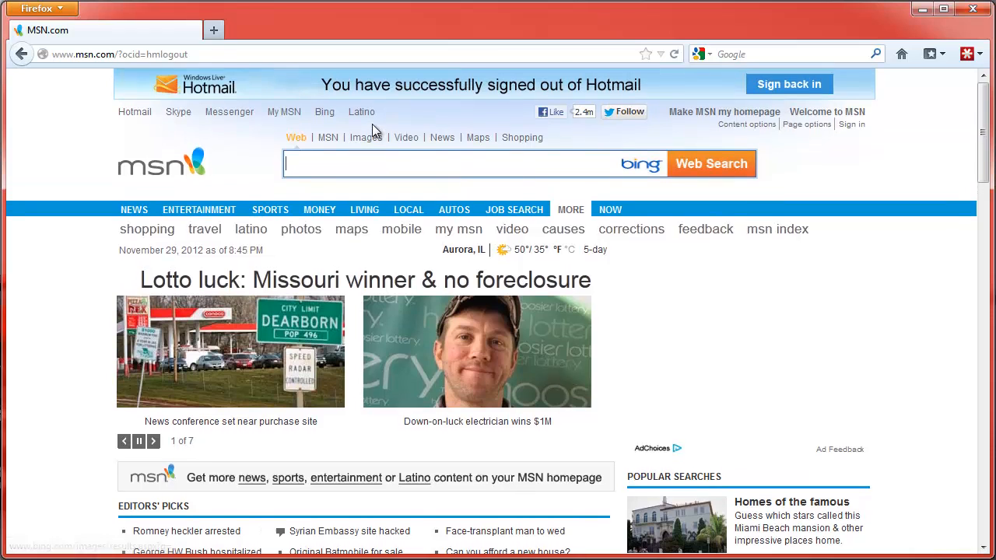
left_click(802, 87)
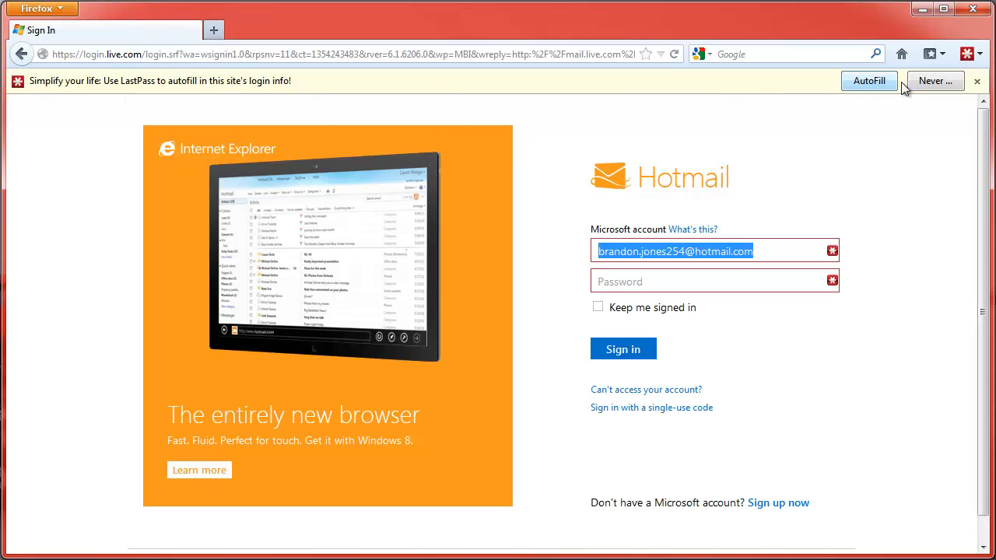
Step: Sign into Hotmail using LastPass AutoFill, then log off LastPass from its toolbar menu
left_click(861, 80)
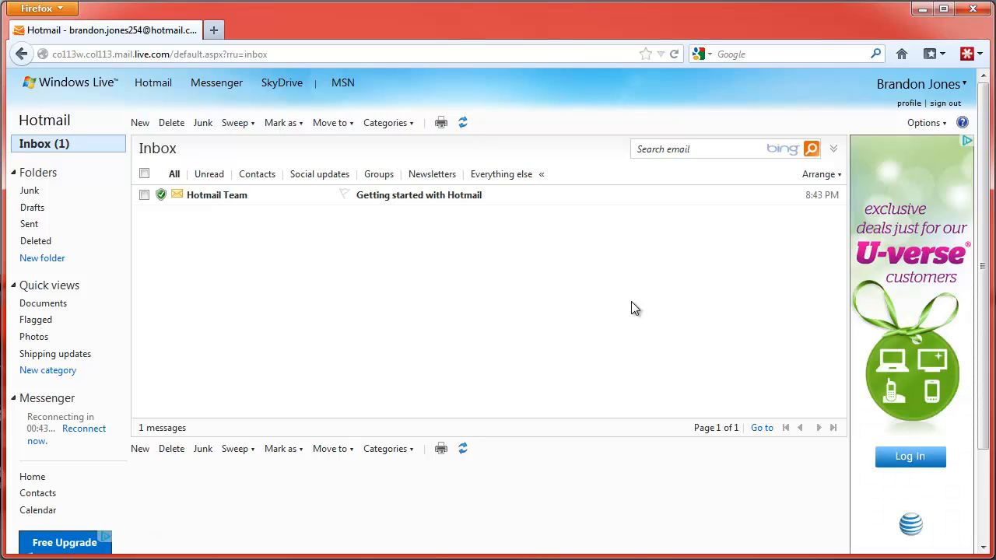
left_click(399, 200)
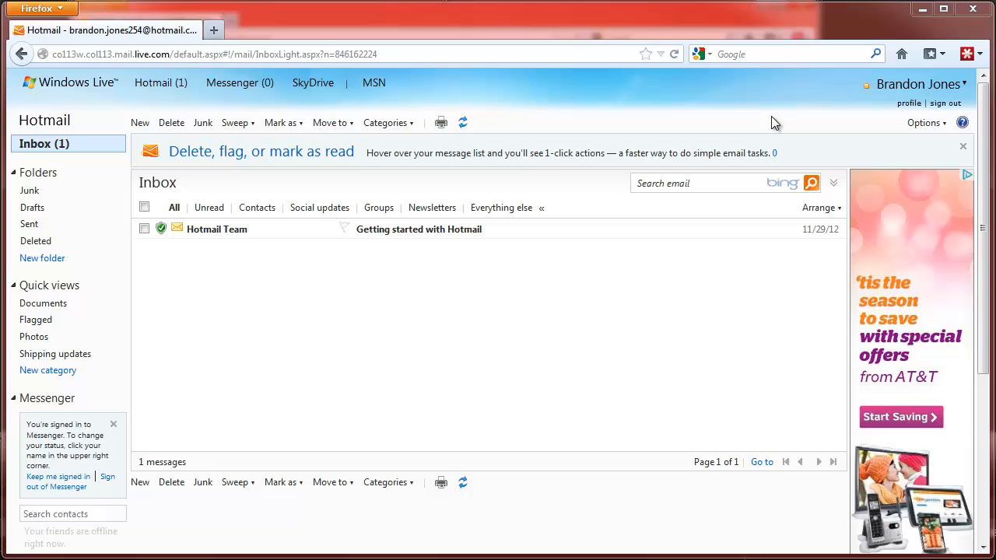
left_click(973, 55)
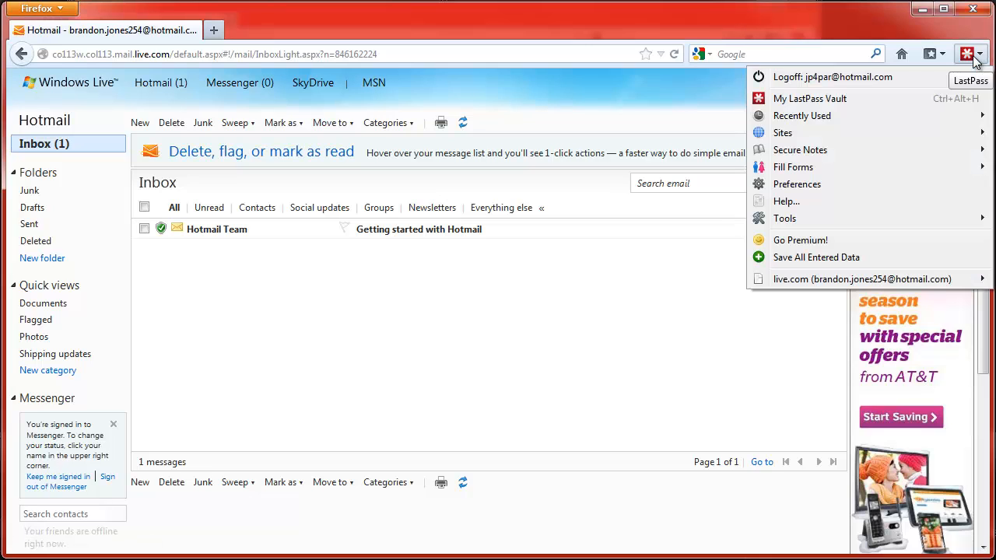
left_click(841, 78)
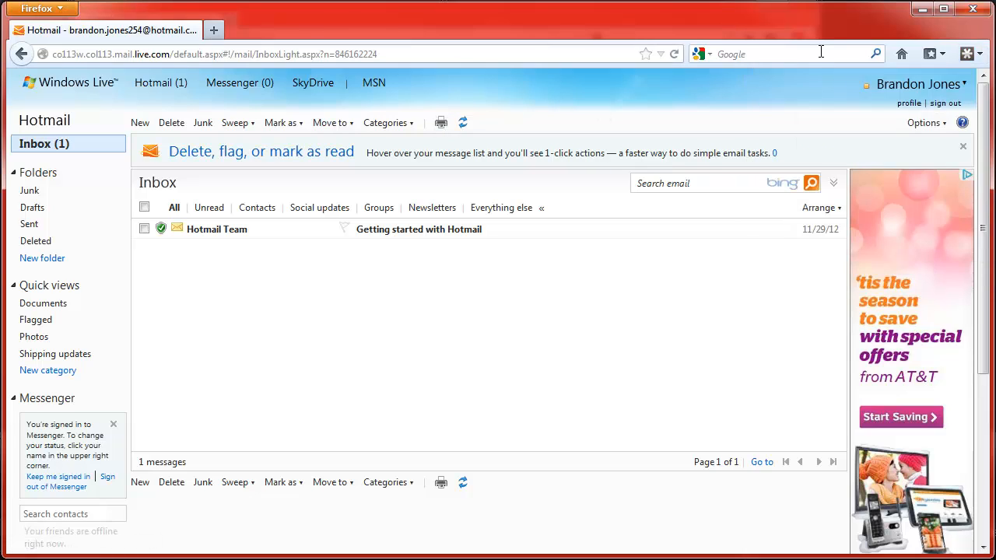
left_click(391, 55)
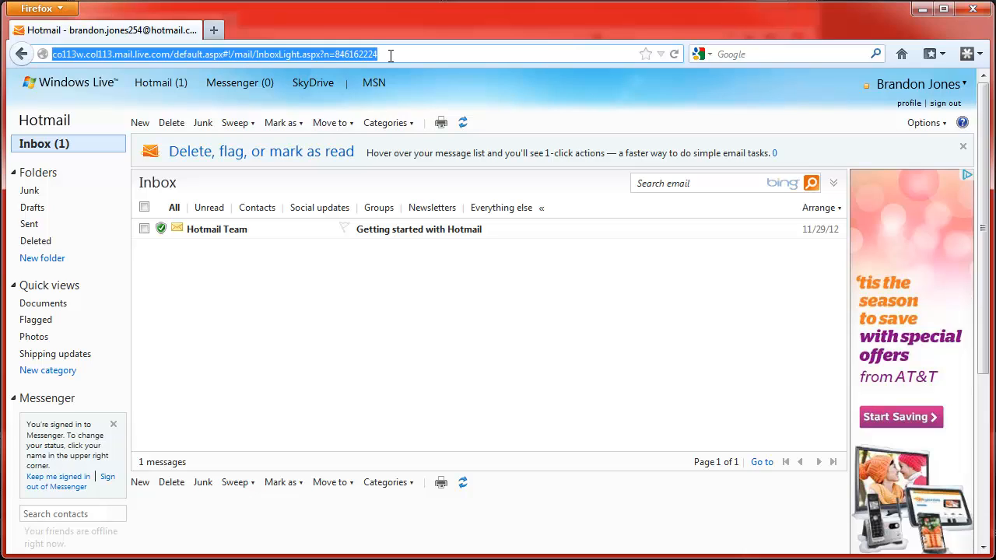
Step: Go to lastpass.com and sign in to the web vault with the account e-mail and master password
type("las")
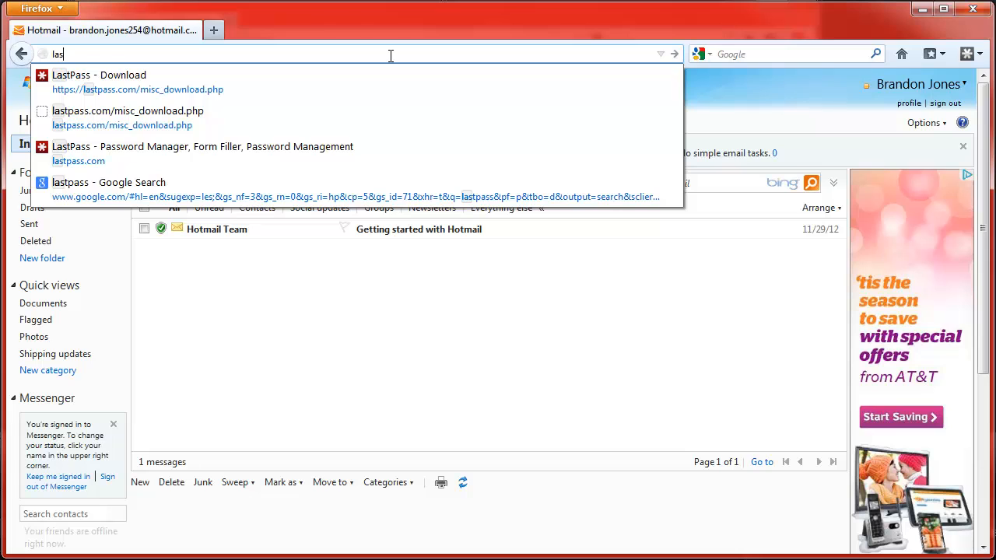
type("tpass.")
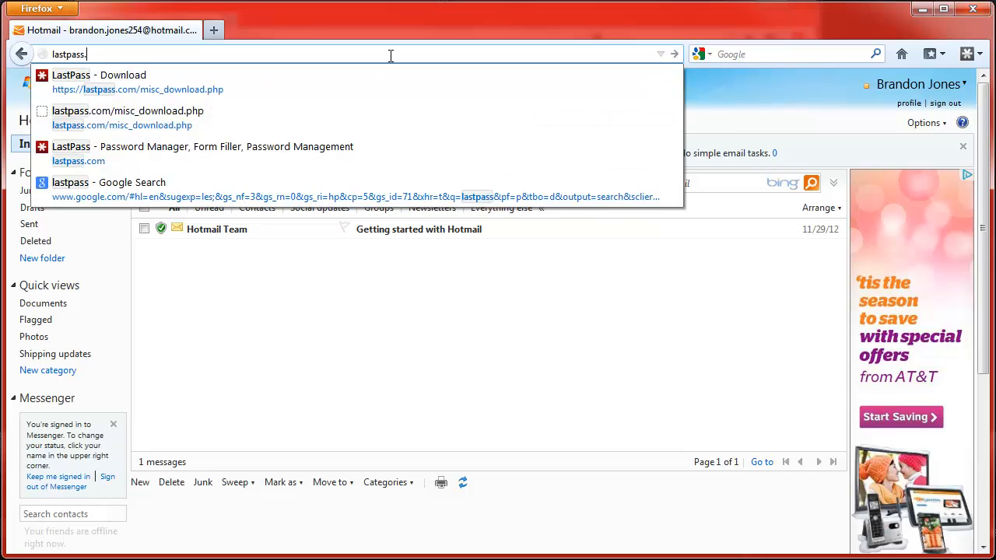
type("com")
key("Return")
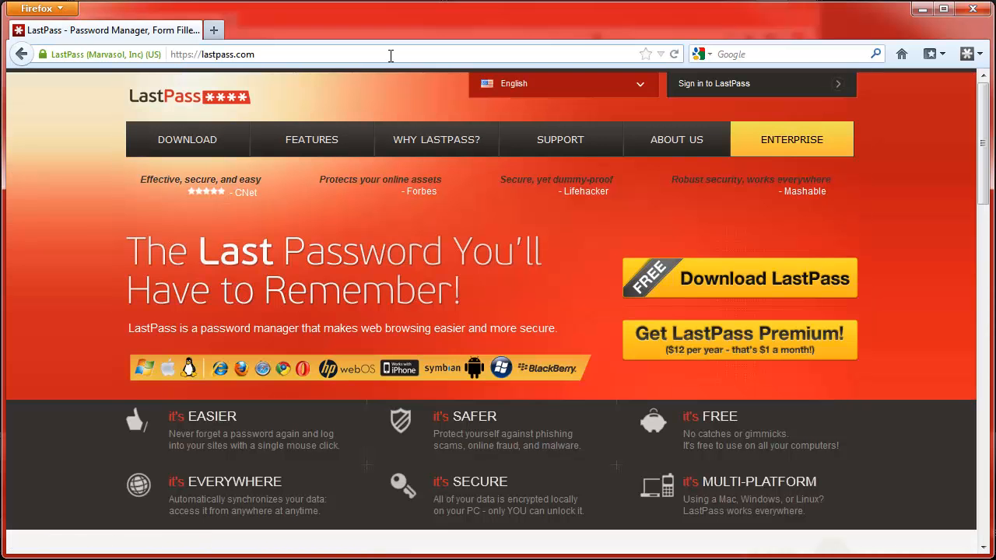
left_click(721, 89)
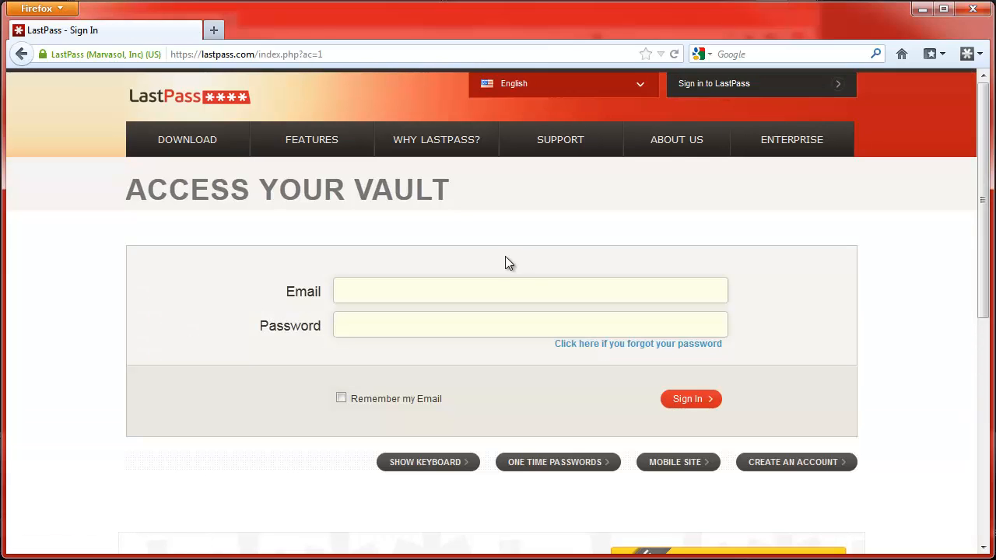
left_click(486, 288)
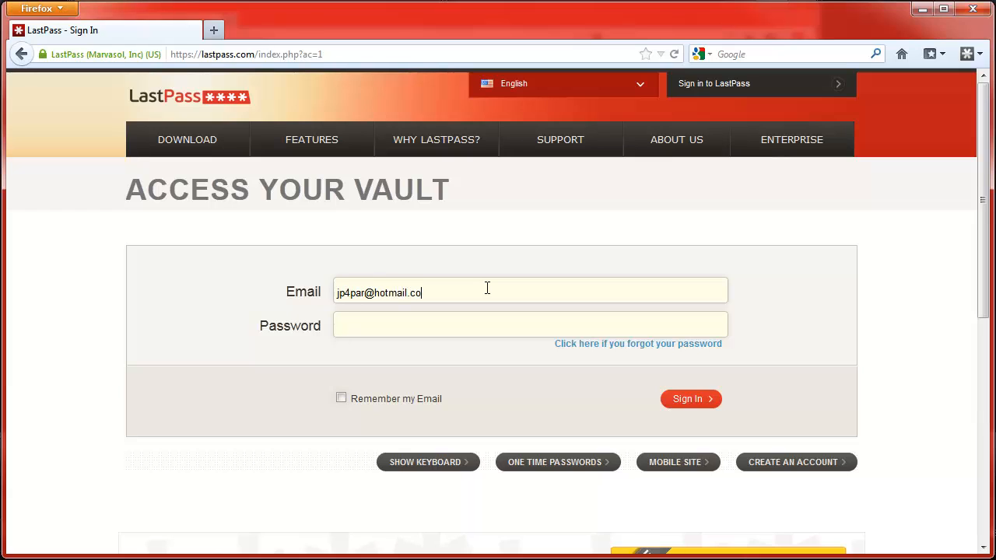
key("Tab")
type("*************")
left_click(690, 404)
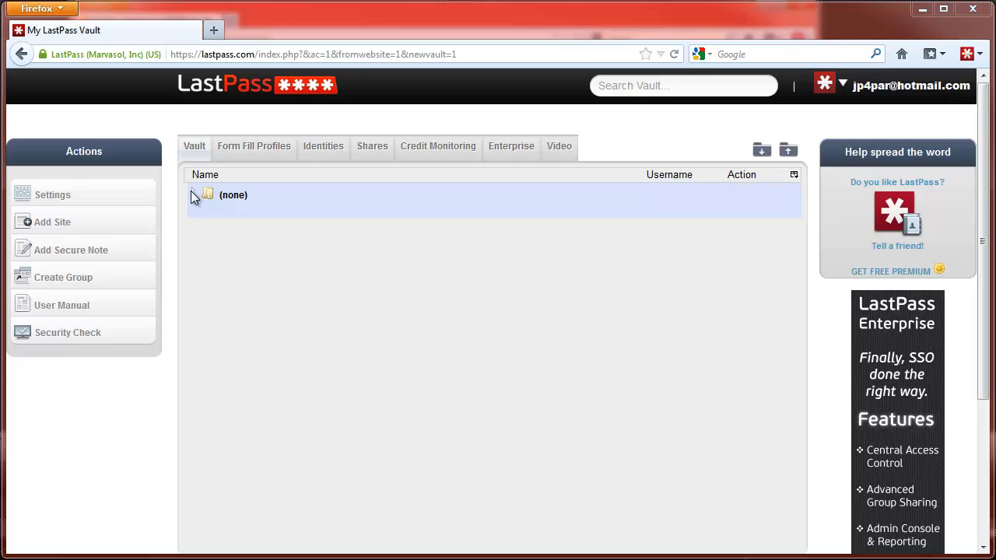
Step: Expand the (none) folder and launch the live.com entry to open the Hotmail inbox signed in
left_click(191, 190)
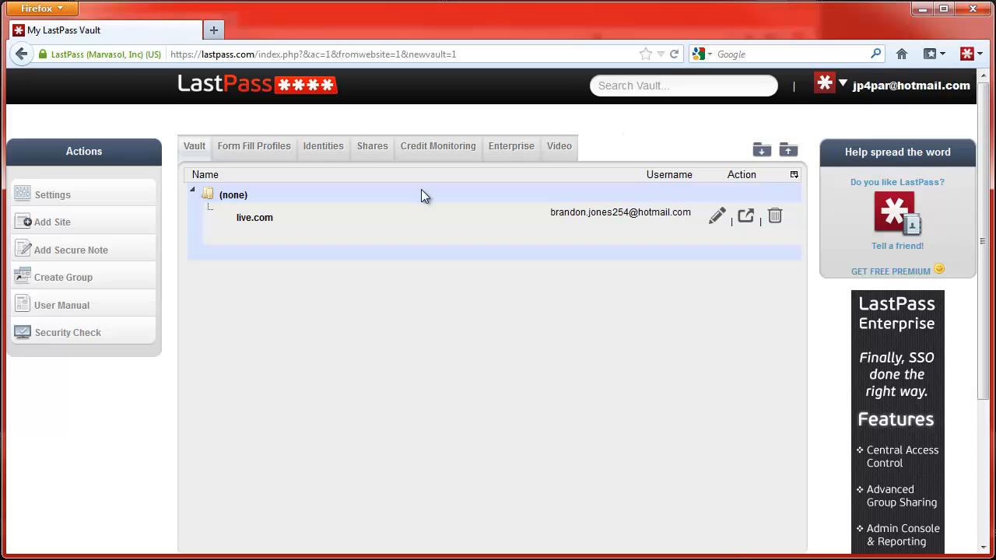
left_click(254, 218)
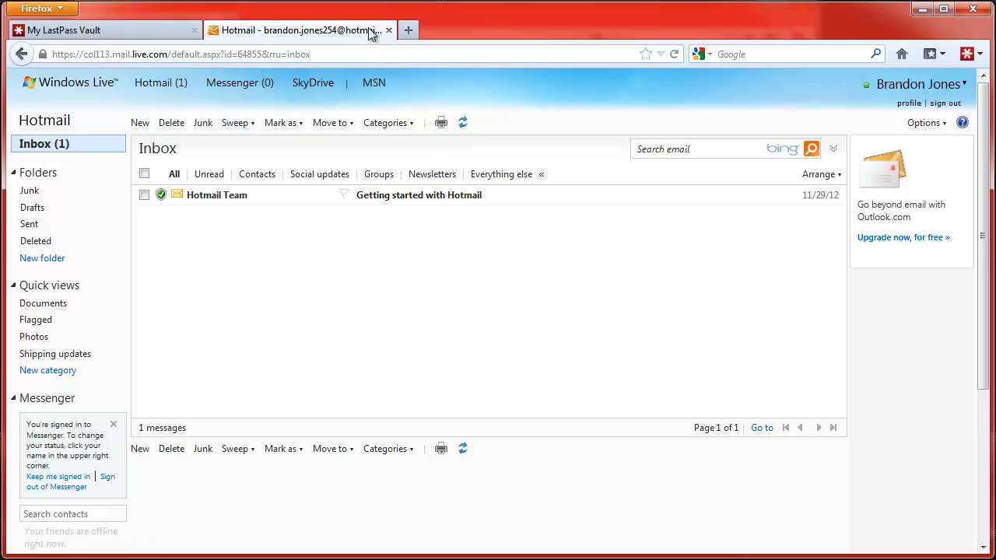
Step: Sign out of Hotmail, close its tab, and log off LastPass from the toolbar menu
left_click(951, 103)
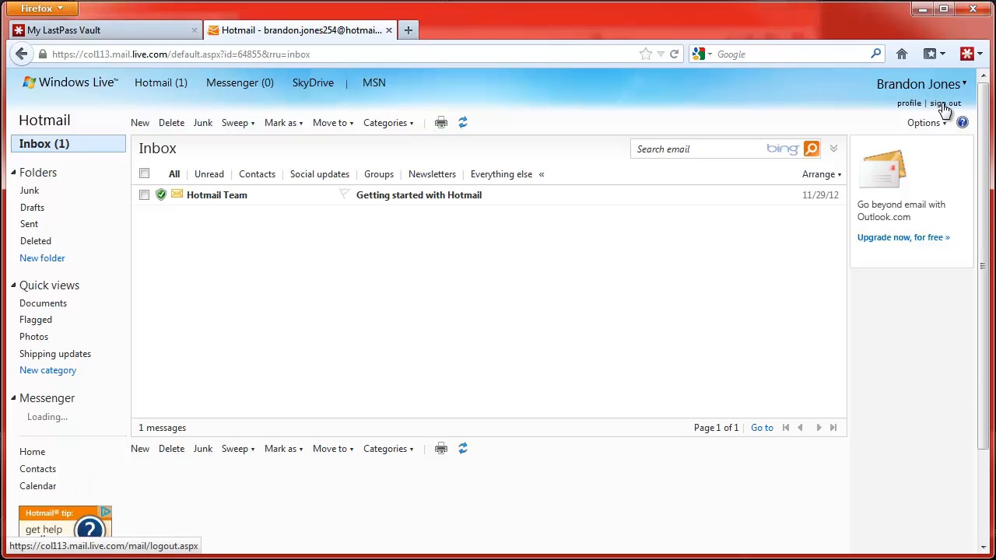
left_click(389, 30)
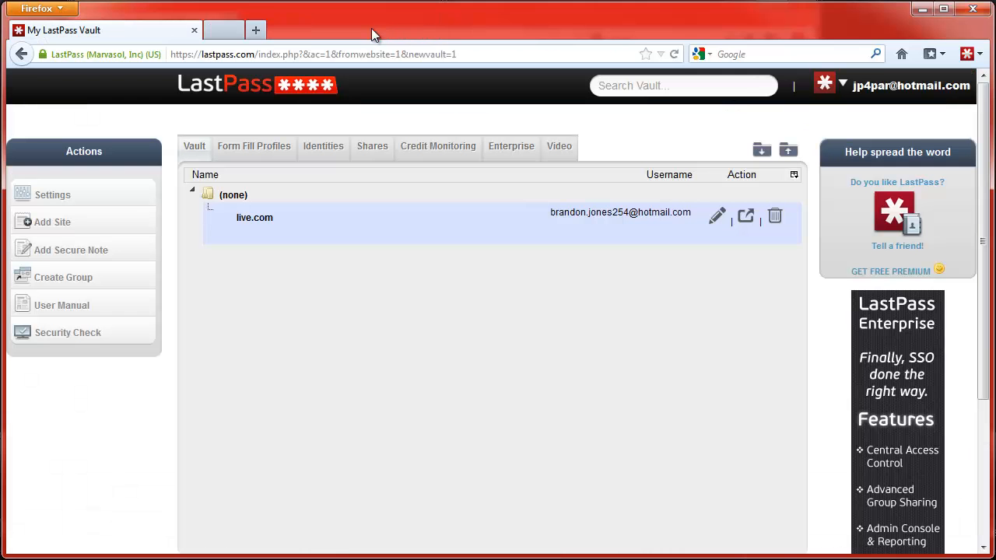
left_click(967, 54)
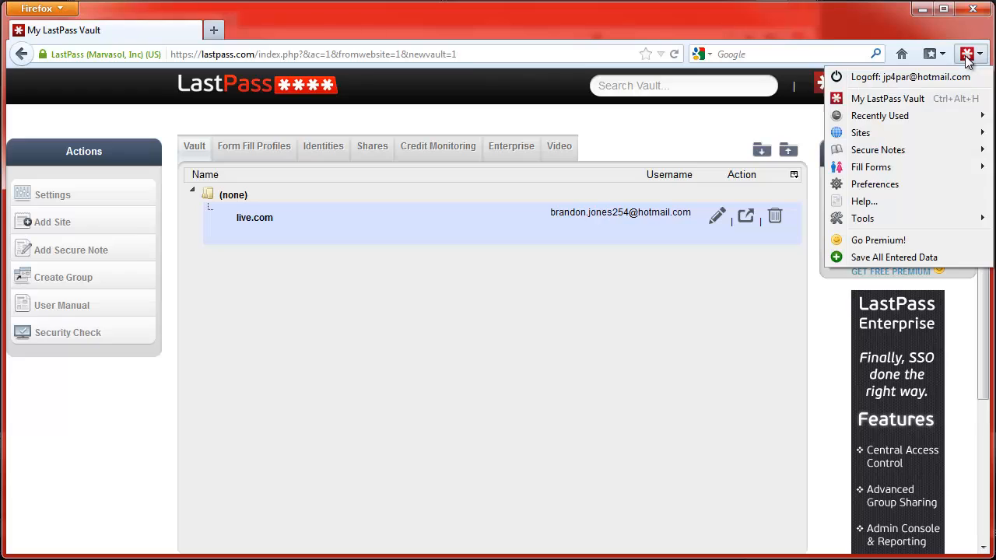
left_click(936, 76)
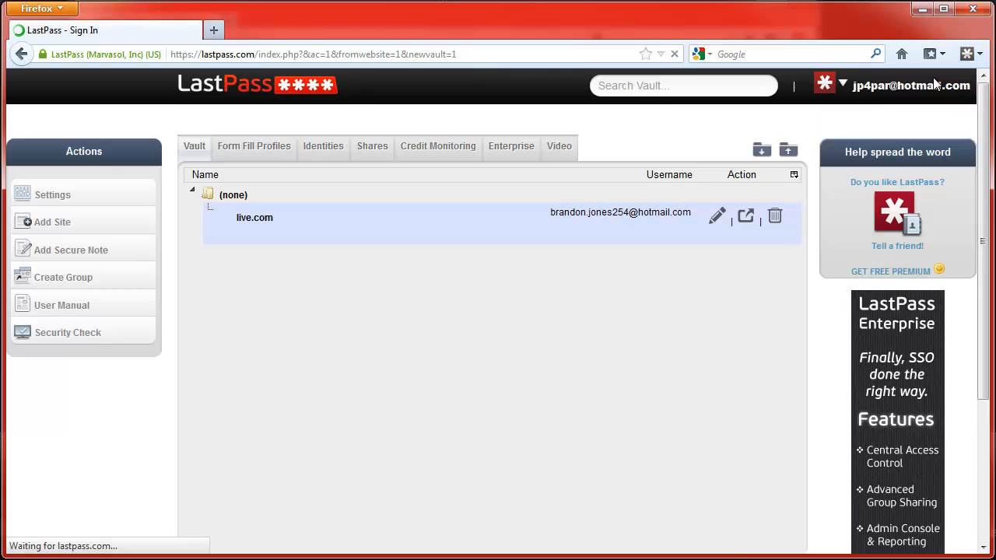